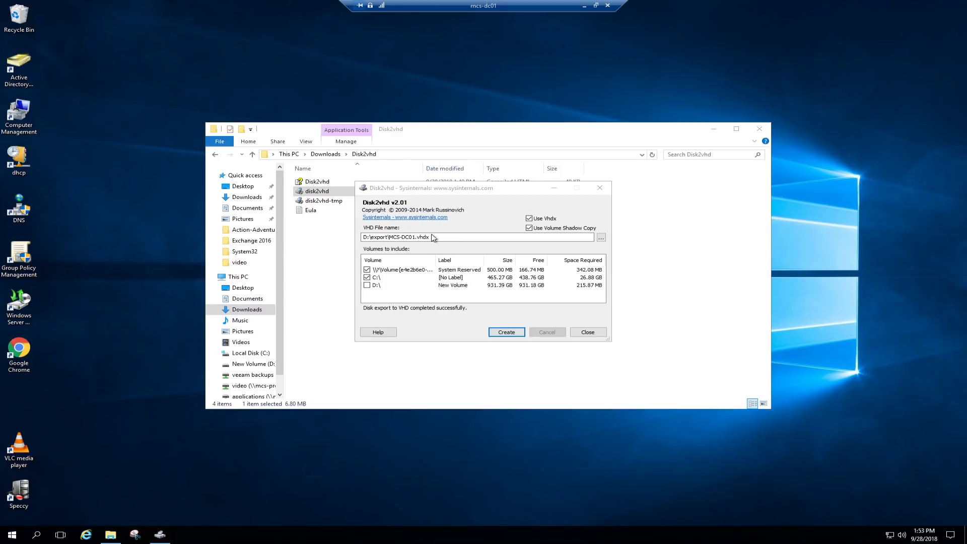
# Close Disk2vhd now that the MCS-DC01.vhdx export has finished.
pyautogui.click(591, 334)
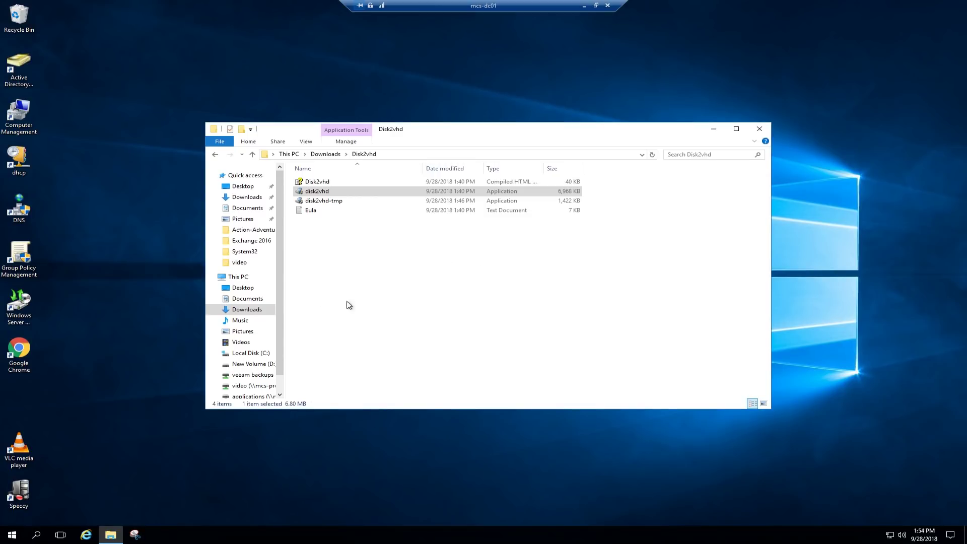
# Open D:\export and widen the Size column to show MCS-DC01's 28,470,273 KB size.
pyautogui.click(241, 278)
pyautogui.doubleClick(492, 257)
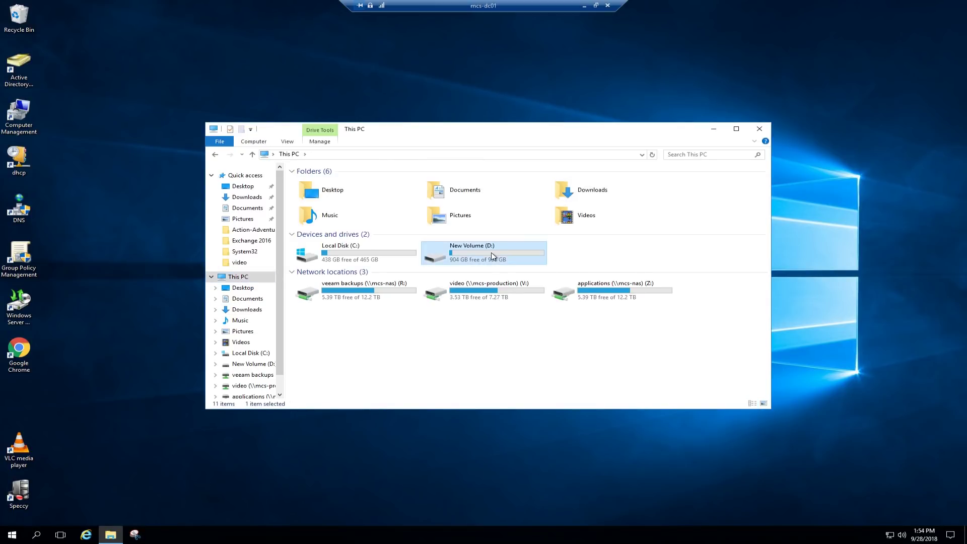
pyautogui.doubleClick(316, 183)
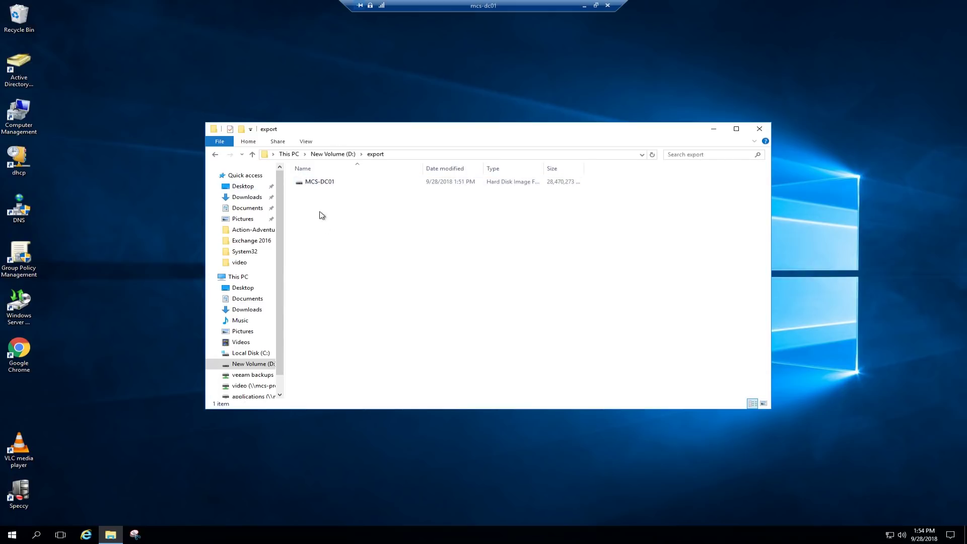
pyautogui.moveTo(586, 169); pyautogui.dragTo(615, 169)
pyautogui.click(323, 187)
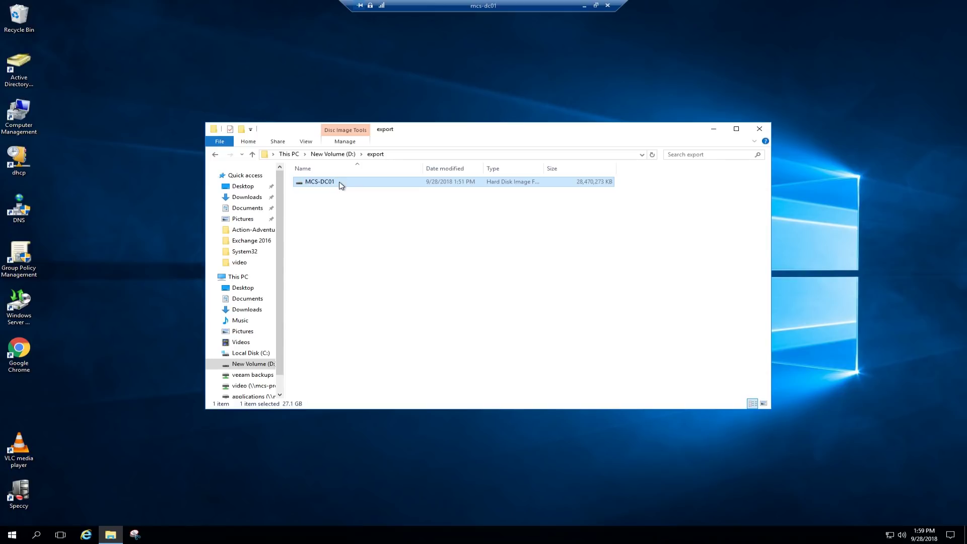
# Copy the MCS-DC01 image and paste it into the exports folder on veeam backups (R:).
pyautogui.rightClick(339, 185)
pyautogui.click(384, 257)
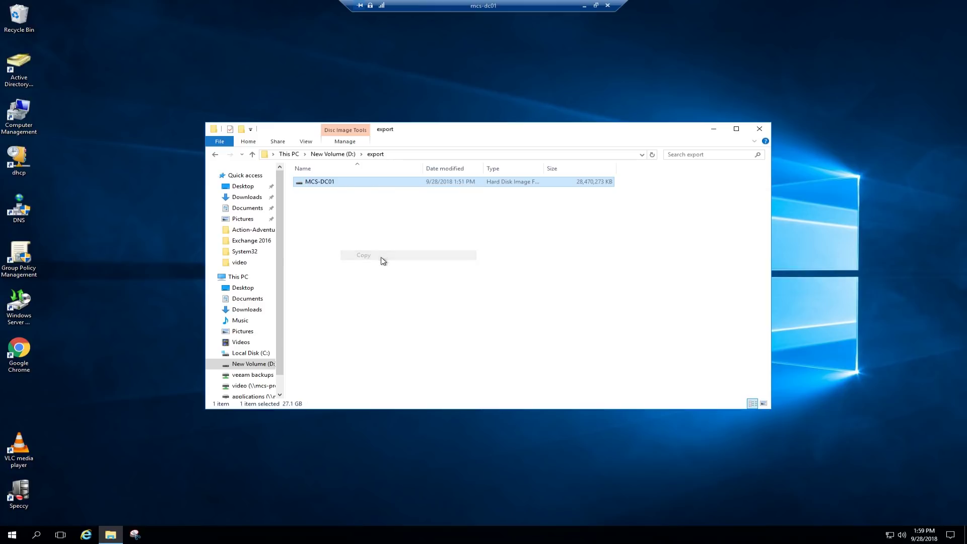
pyautogui.click(258, 375)
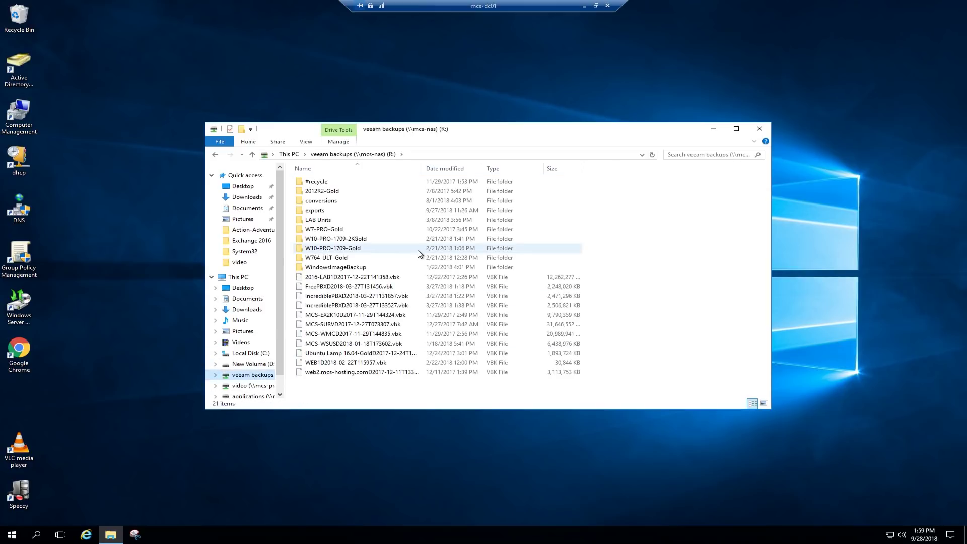
pyautogui.doubleClick(321, 212)
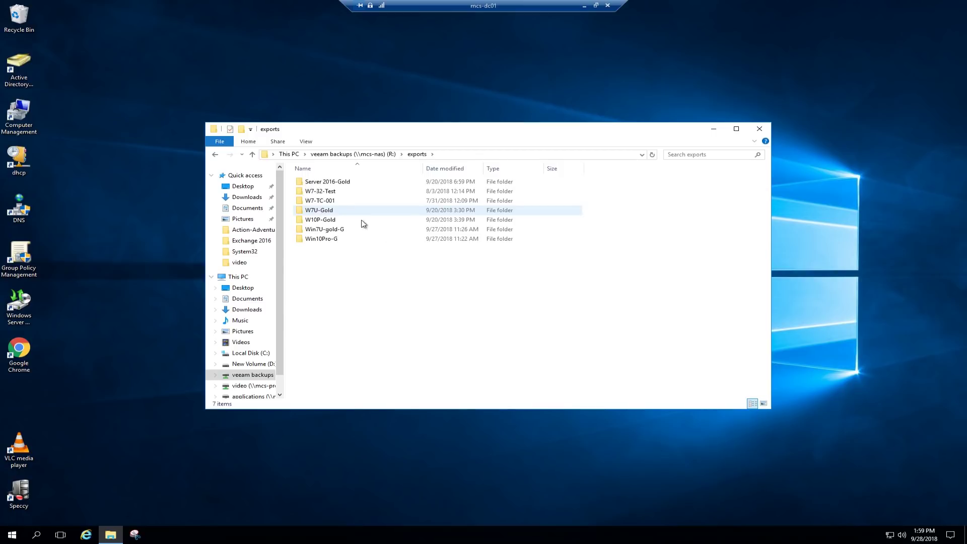
pyautogui.rightClick(357, 302)
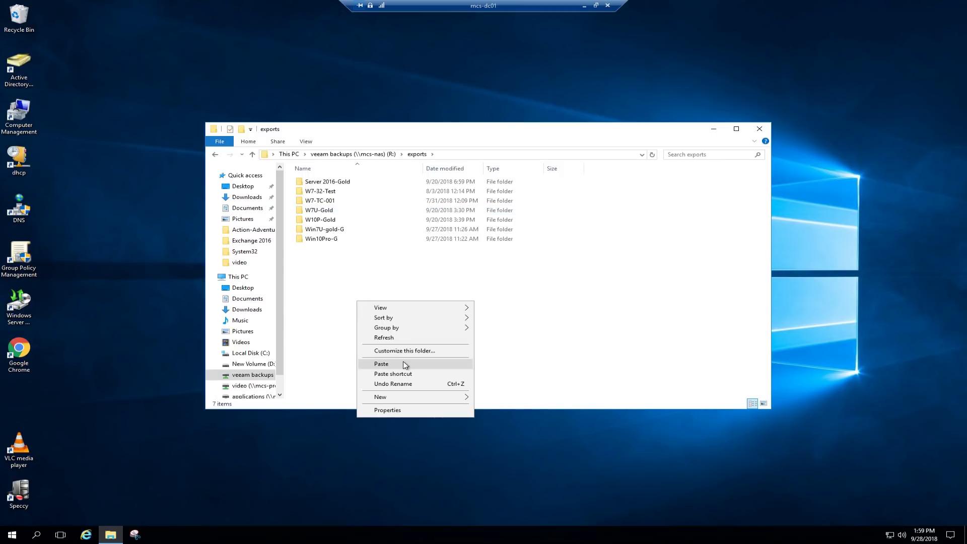
pyautogui.click(524, 285)
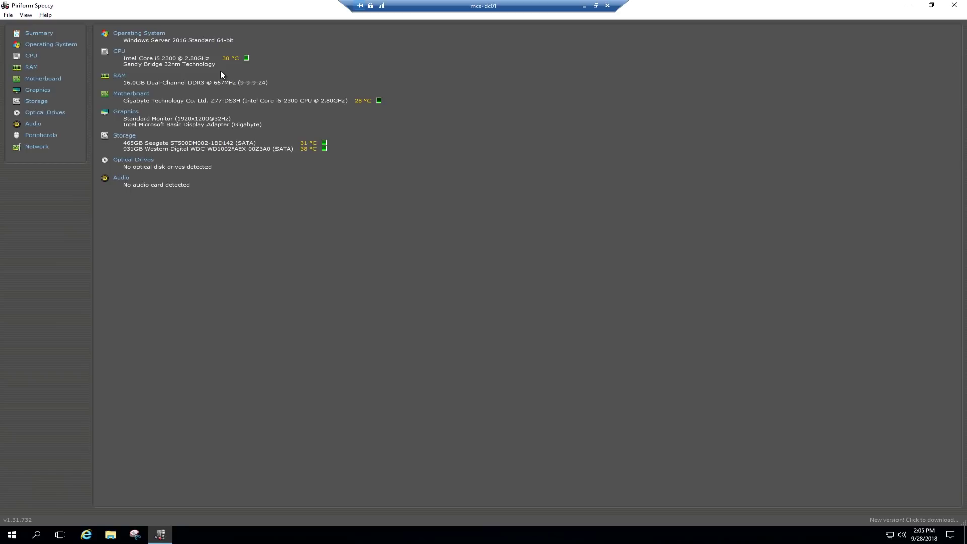
# Show Speccy's detailed CPU information.
pyautogui.click(31, 56)
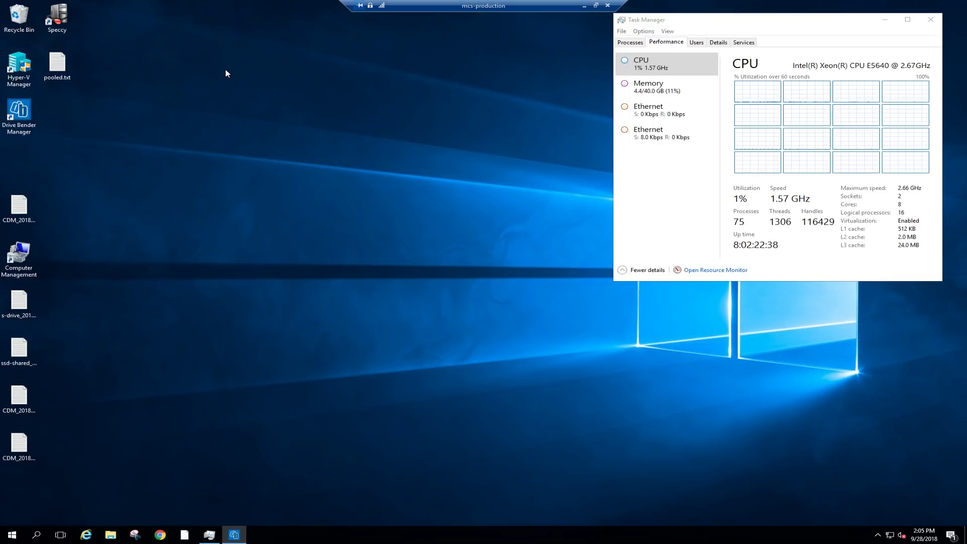
# On the host, browse to \\mcs-nas veeam backups\exports and copy MCS-DC01.VHDX.
pyautogui.click(111, 535)
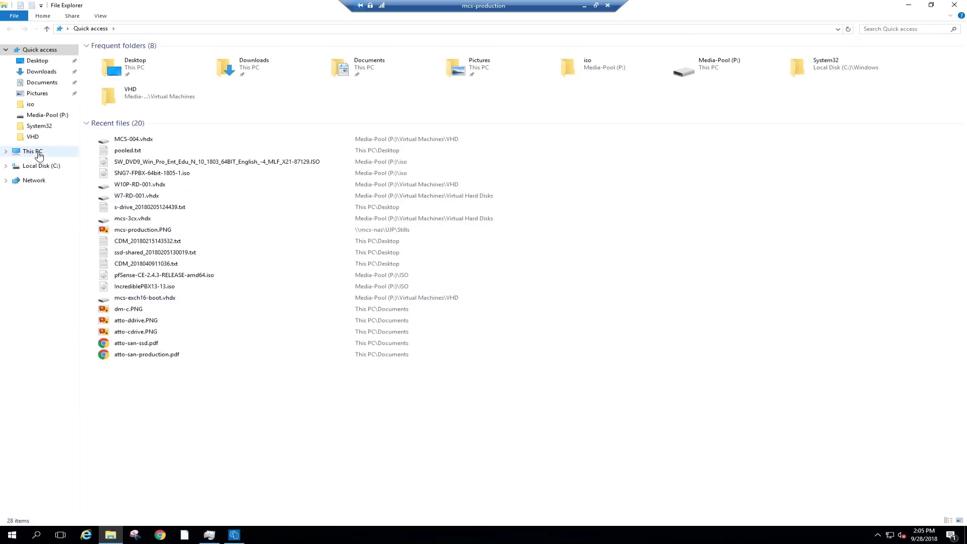
pyautogui.click(33, 151)
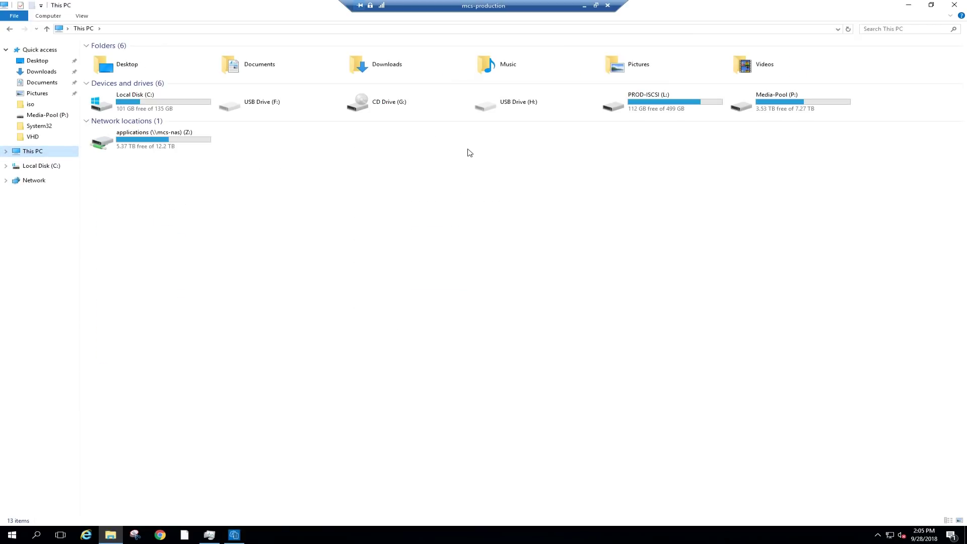
pyautogui.click(33, 180)
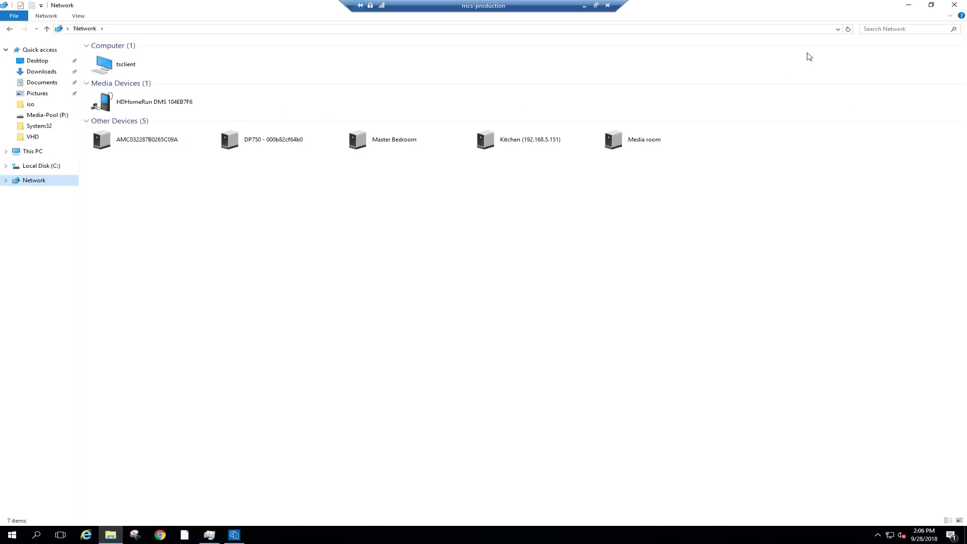
pyautogui.click(837, 30)
pyautogui.click(64, 43)
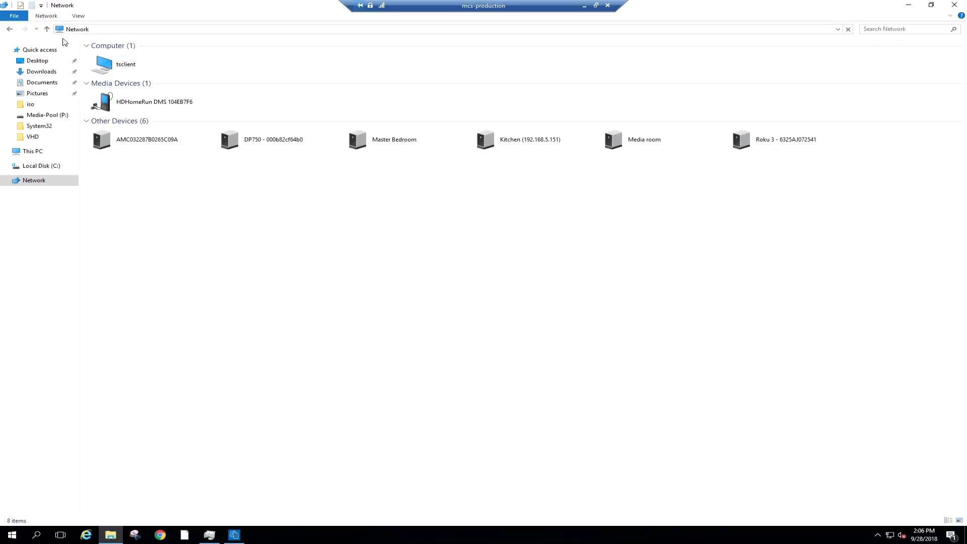
pyautogui.click(524, 108)
pyautogui.doubleClick(524, 108)
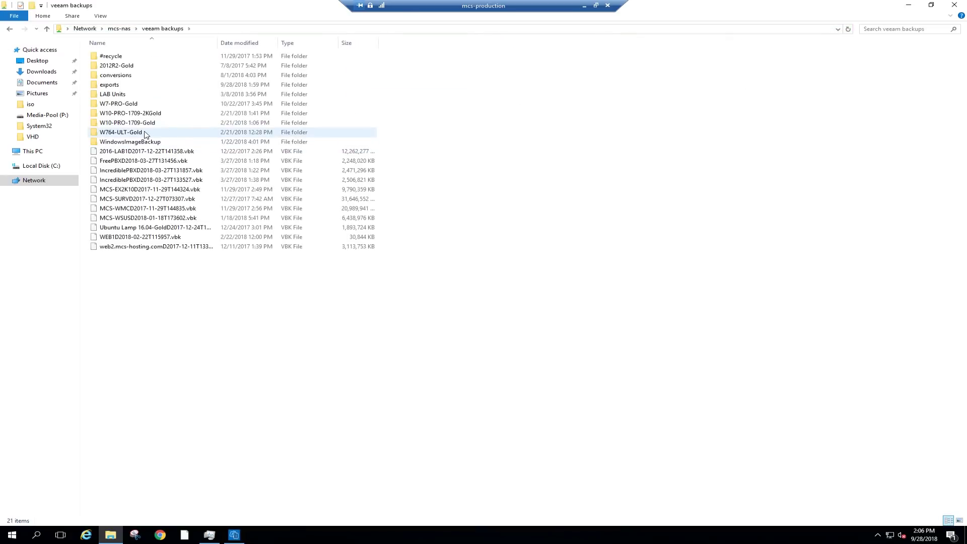
pyautogui.doubleClick(111, 84)
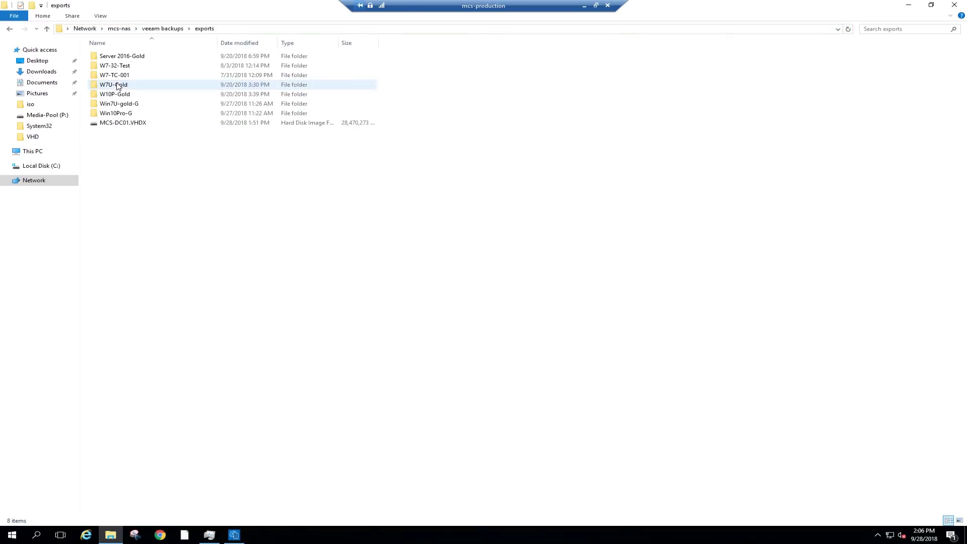
pyautogui.click(124, 126)
pyautogui.rightClick(125, 126)
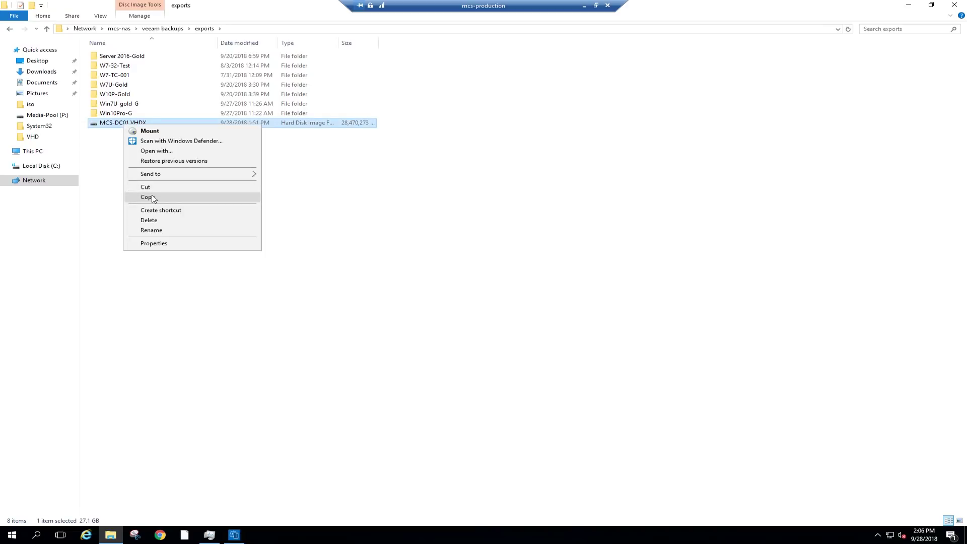
pyautogui.click(153, 198)
# Paste MCS-DC01.VHDX into P:\Virtual Machines\VHD and watch the transfer in Task Manager.
pyautogui.click(34, 153)
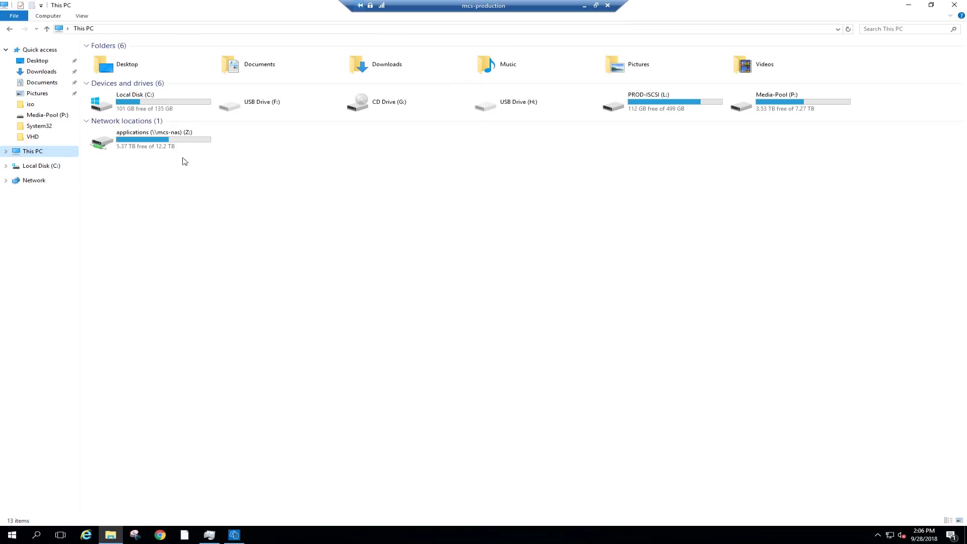
pyautogui.doubleClick(793, 110)
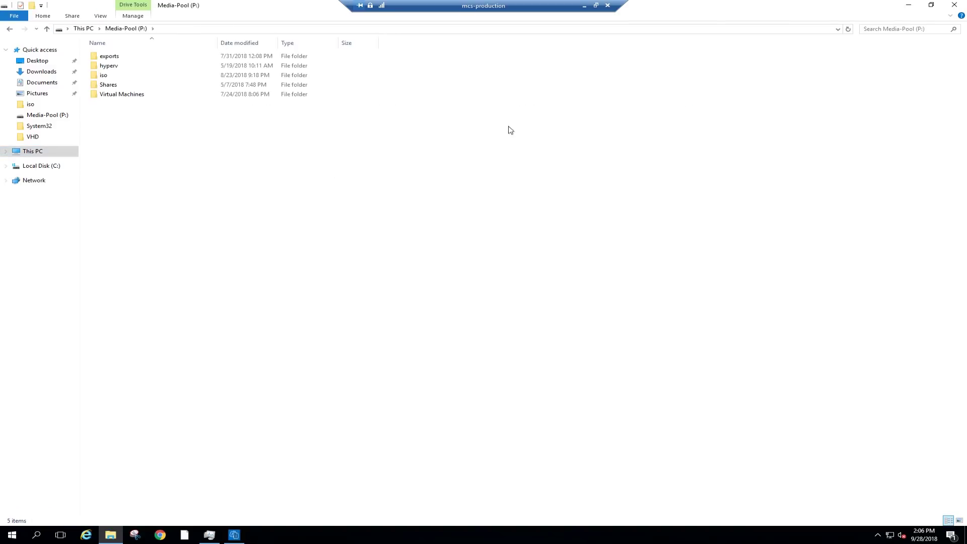
pyautogui.click(124, 70)
pyautogui.doubleClick(124, 69)
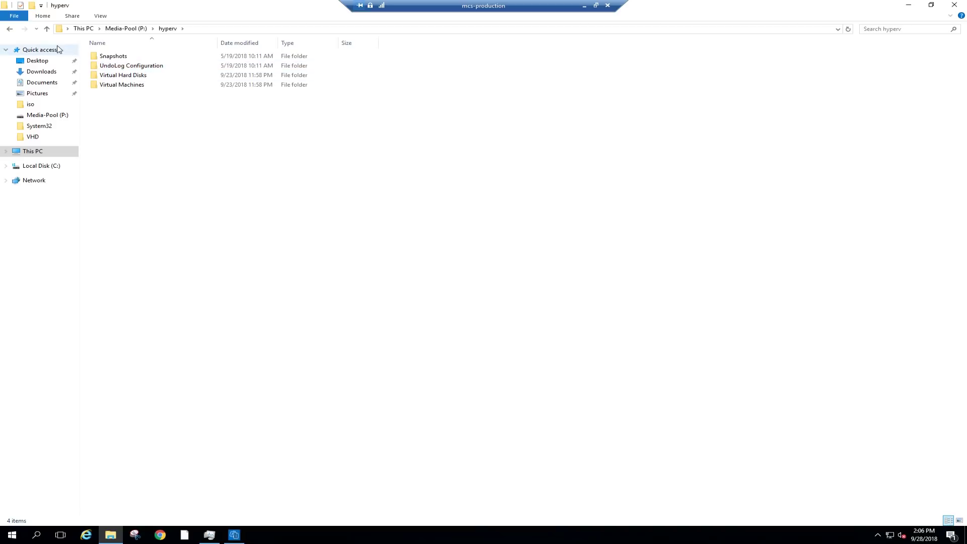
pyautogui.click(10, 28)
pyautogui.doubleClick(123, 94)
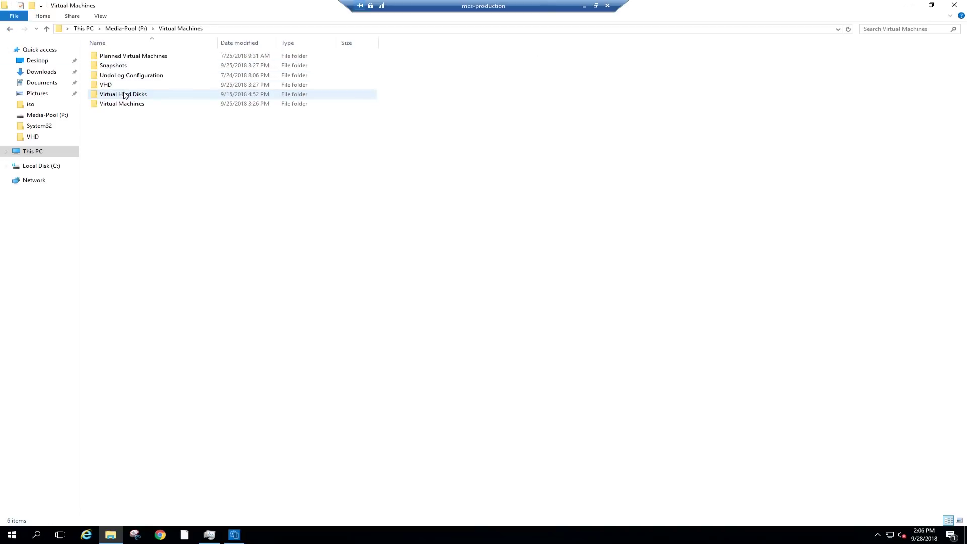
pyautogui.doubleClick(117, 85)
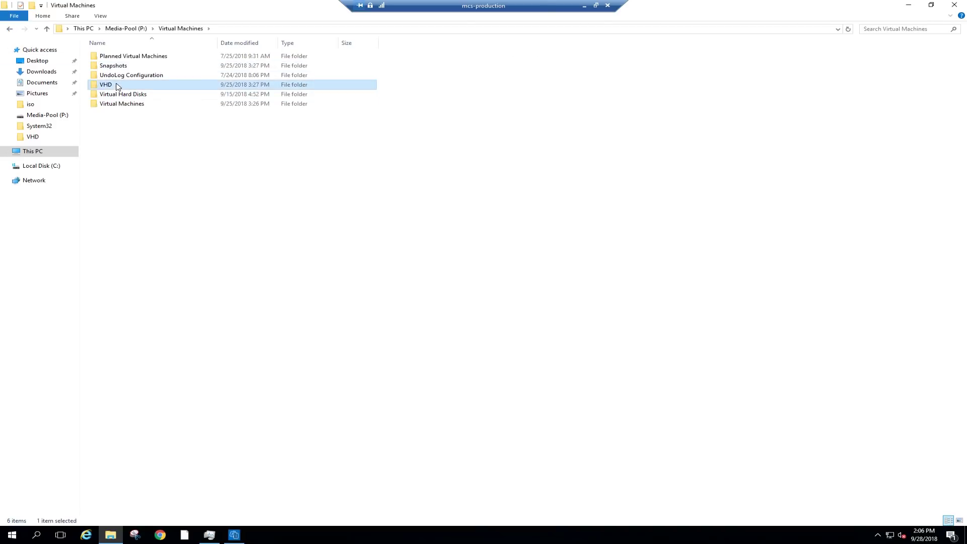
pyautogui.rightClick(196, 155)
pyautogui.click(241, 218)
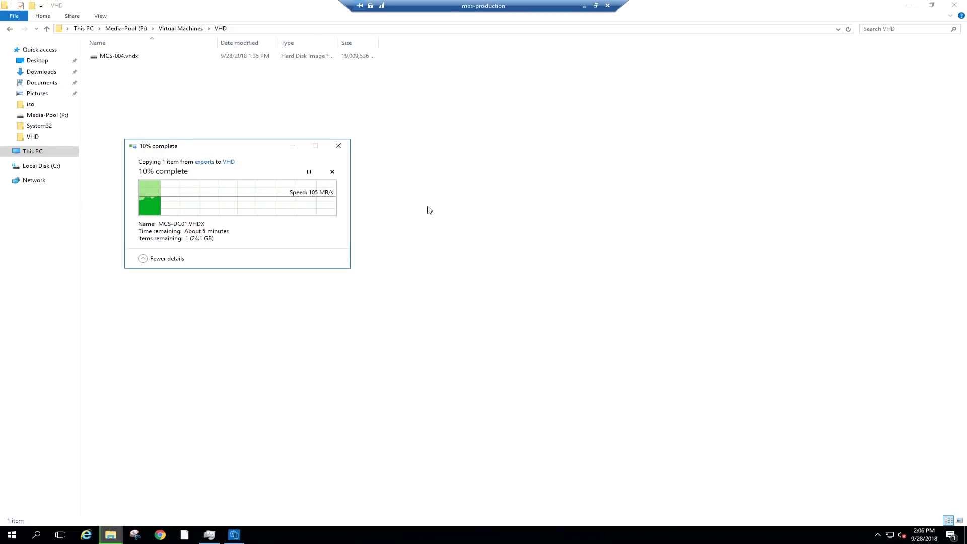
pyautogui.hotkey('ctrl', 'shift', 'Escape')
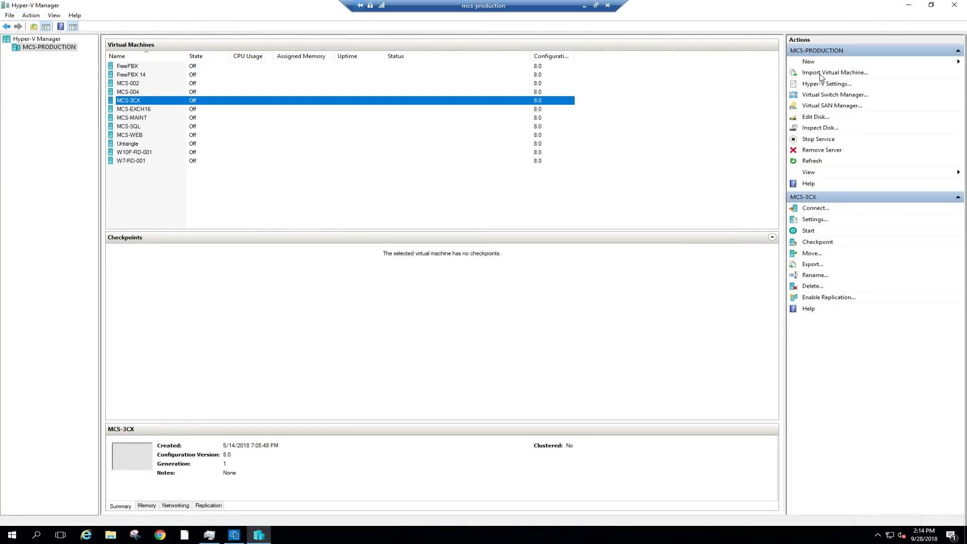
# Start the New Virtual Machine Wizard and name the VM MCS-DC01.
pyautogui.click(809, 61)
pyautogui.click(903, 63)
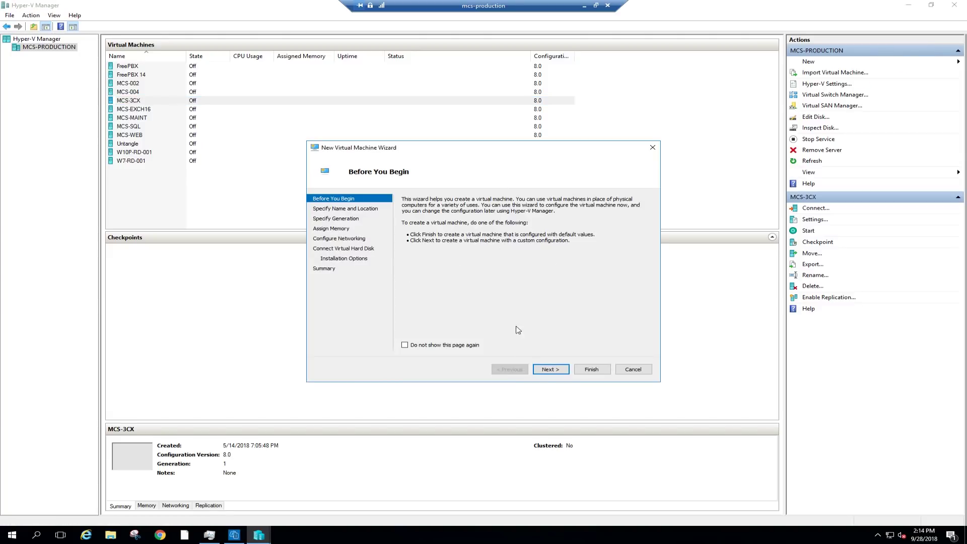
pyautogui.click(550, 369)
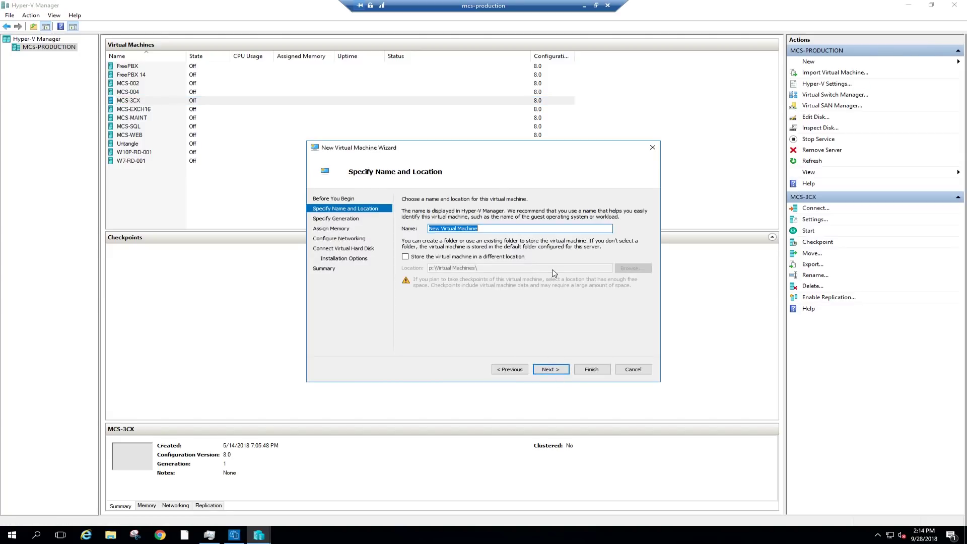
pyautogui.write('MCS-DC01')
pyautogui.click(555, 370)
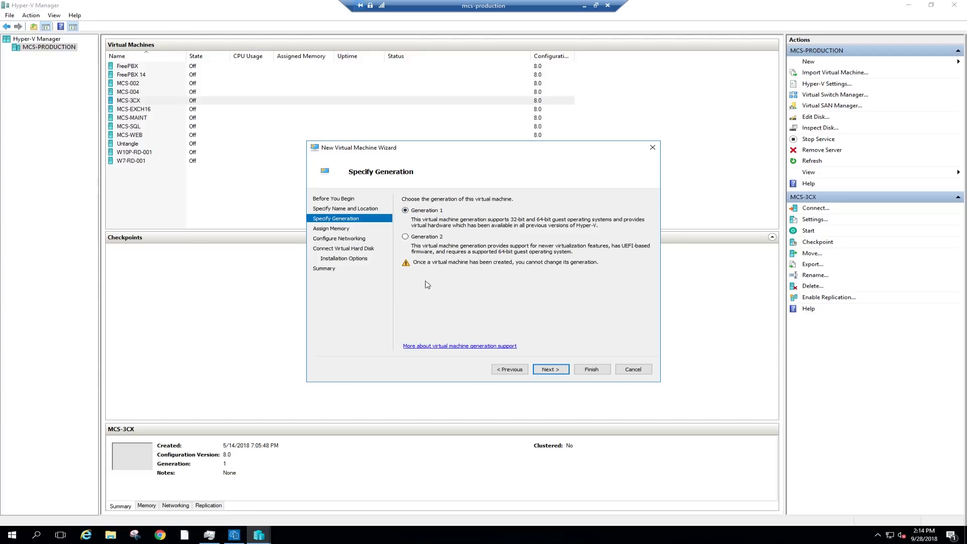
# Give the VM 8096 MB of startup memory.
pyautogui.click(552, 370)
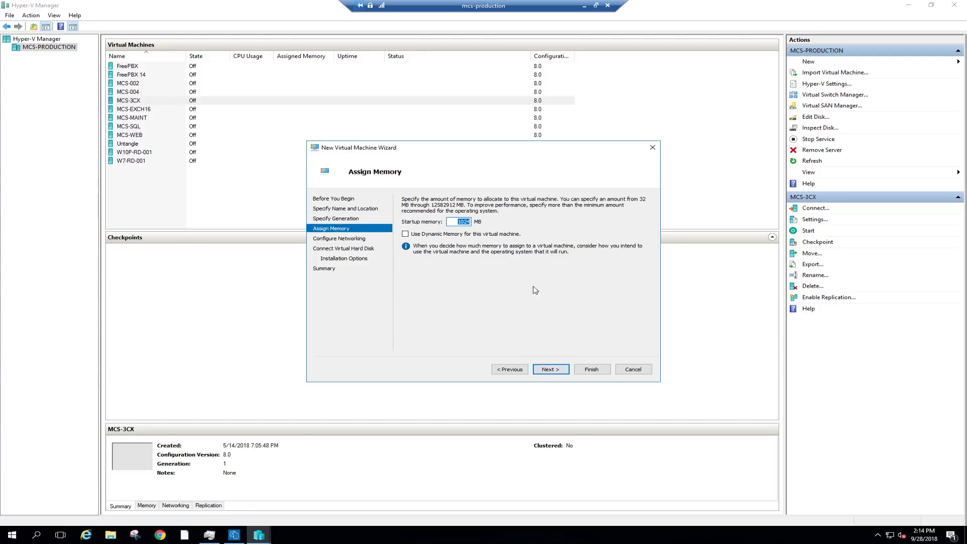
pyautogui.write('8096')
pyautogui.click(564, 368)
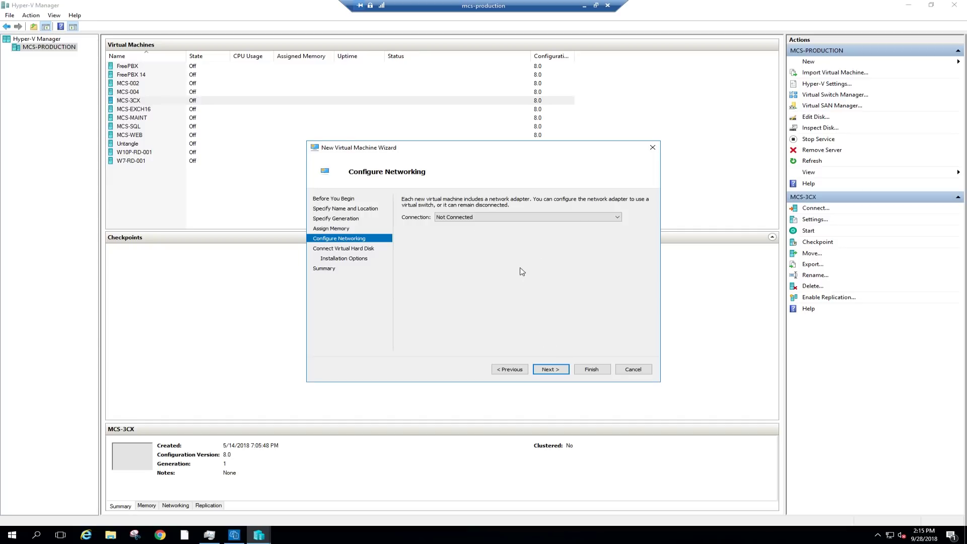
# Attach the existing MCS-DC01.VHDX disk and finish creating the virtual machine.
pyautogui.click(554, 370)
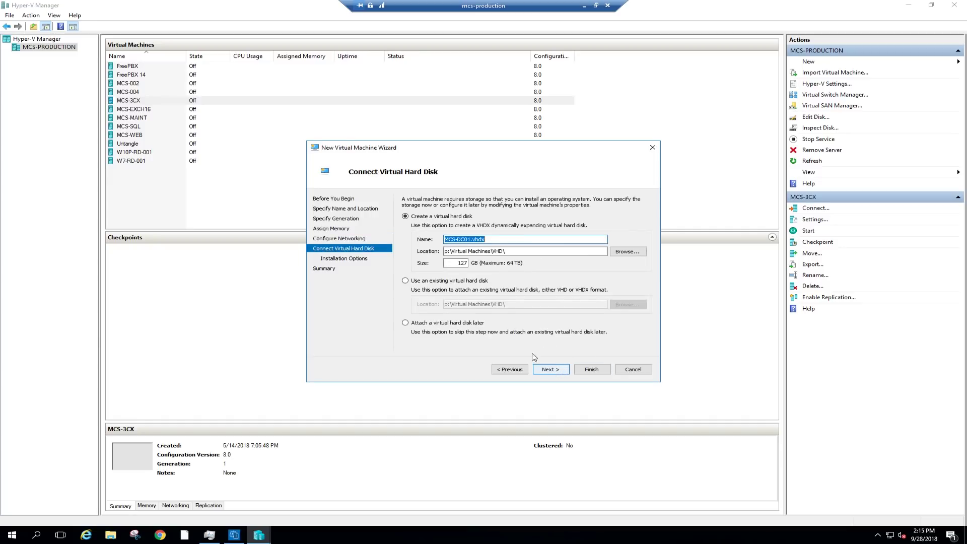
pyautogui.click(421, 282)
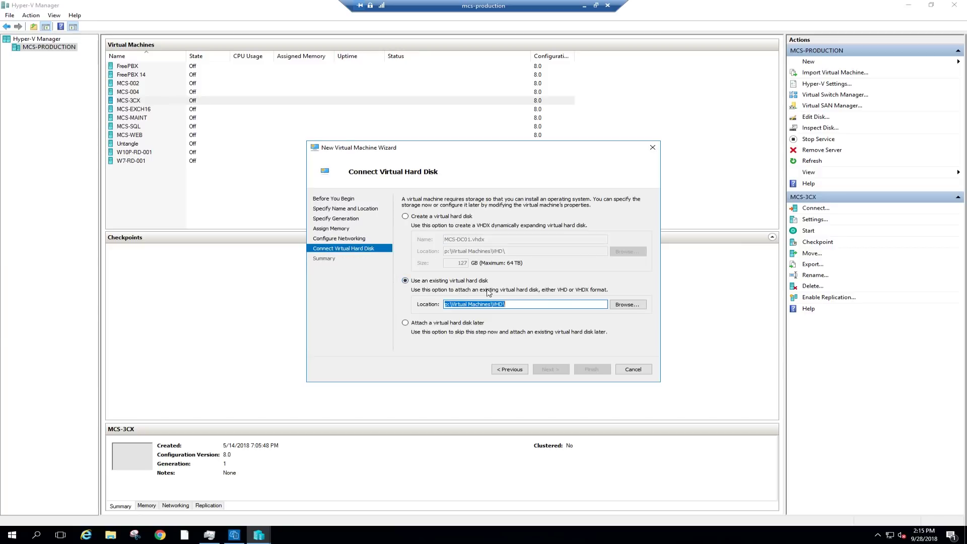
pyautogui.click(629, 307)
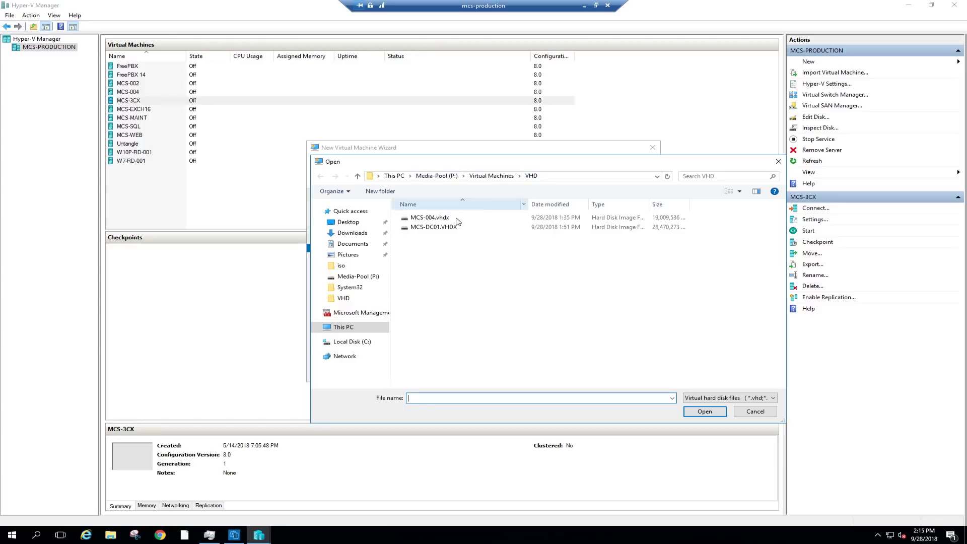
pyautogui.click(442, 228)
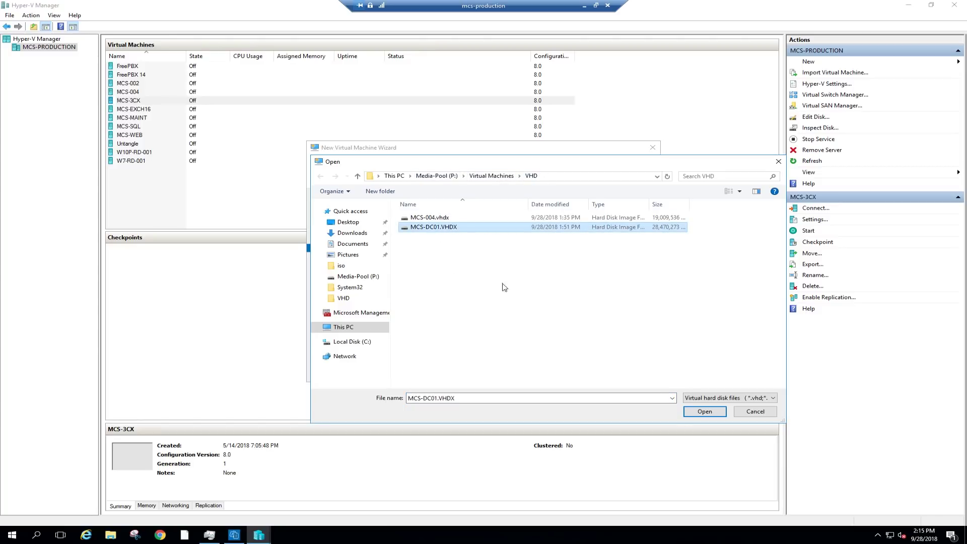
pyautogui.click(704, 412)
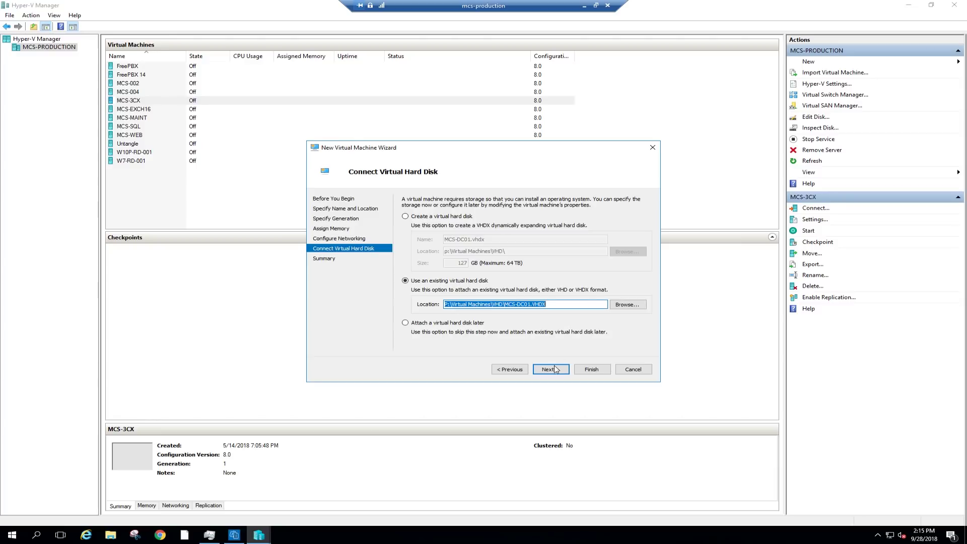
pyautogui.click(553, 369)
pyautogui.click(594, 370)
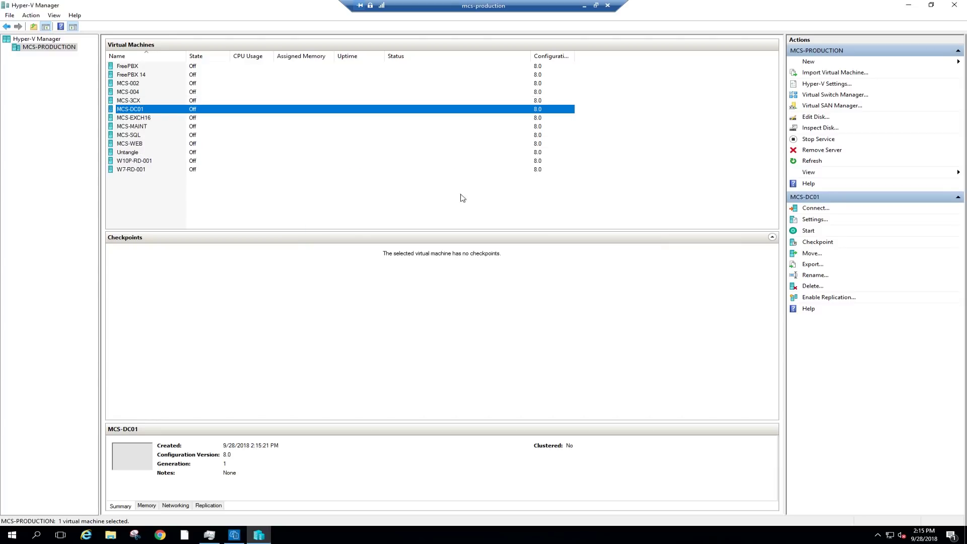
# Set MCS-DC01 to 4 virtual processors in its settings and apply.
pyautogui.rightClick(160, 111)
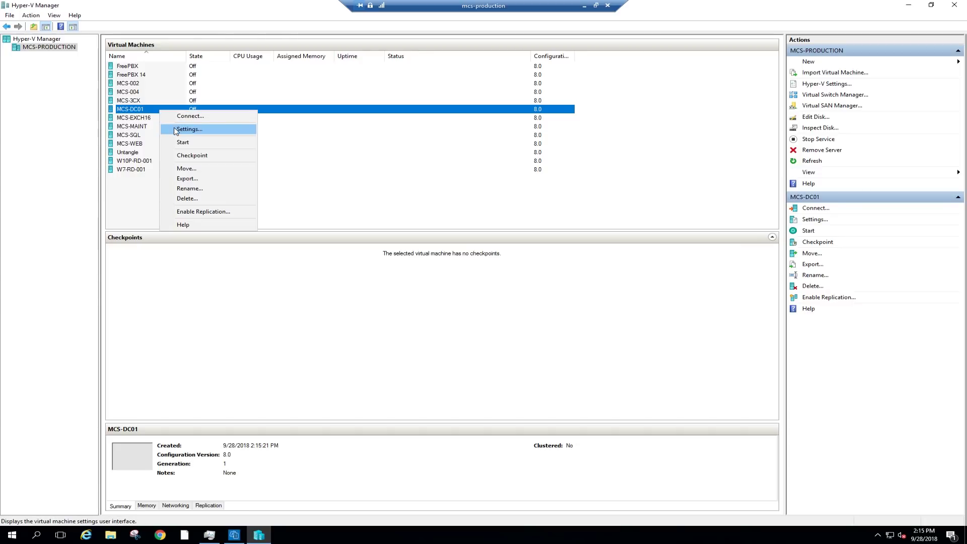
pyautogui.click(176, 130)
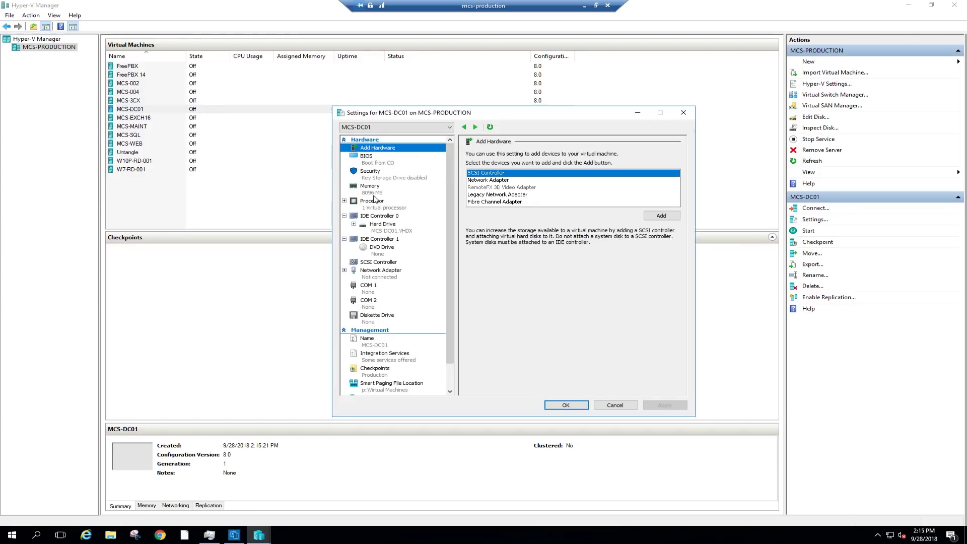
pyautogui.click(373, 209)
pyautogui.click(580, 169)
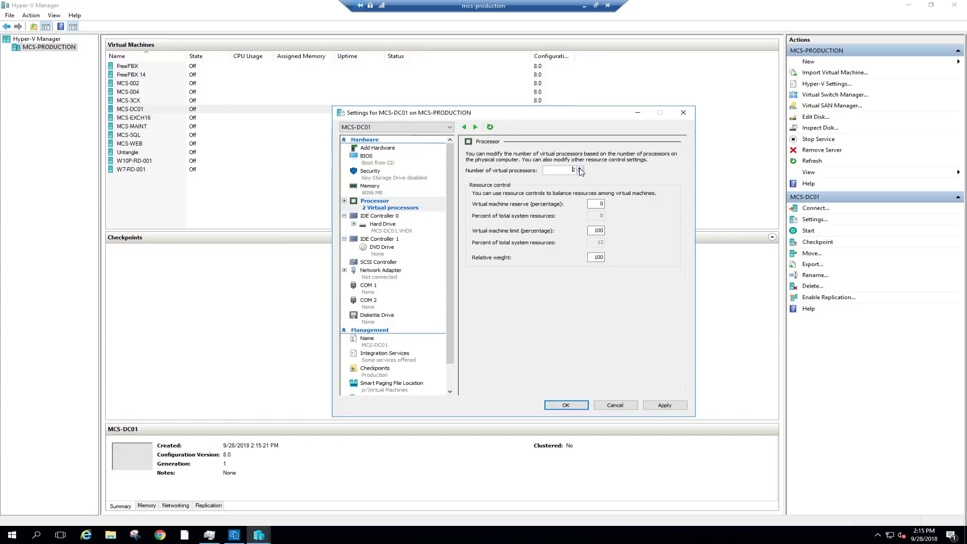
pyautogui.click(665, 405)
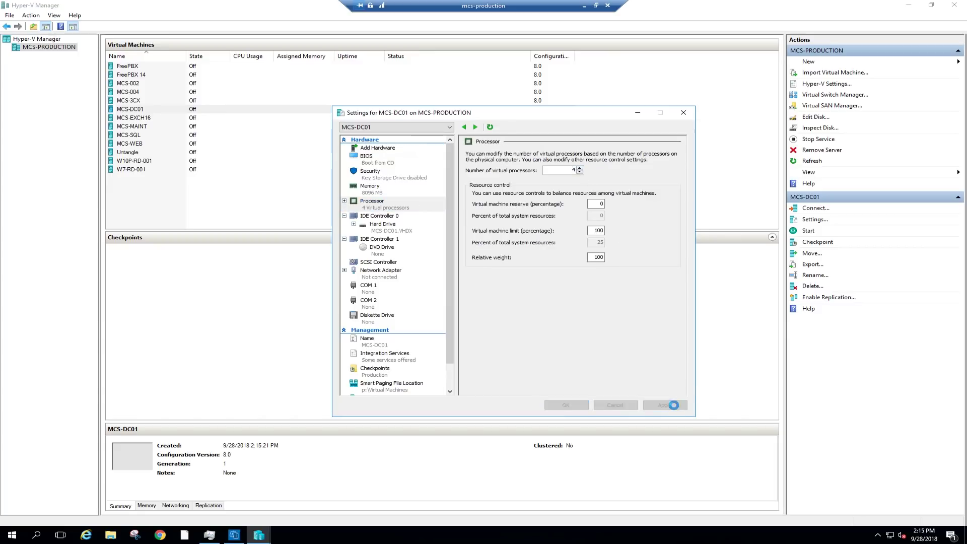
# Review the hard drive and network adapter settings, then close with OK.
pyautogui.click(383, 227)
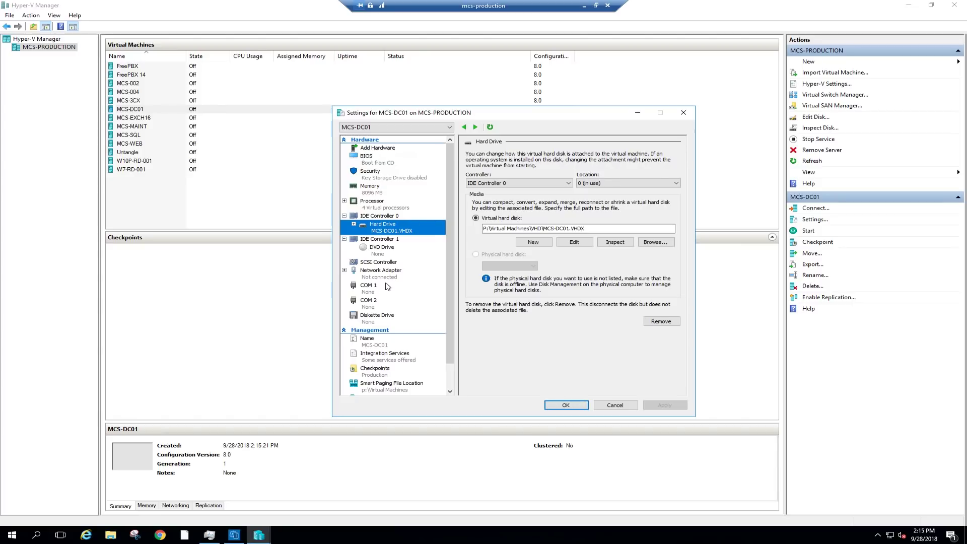
pyautogui.click(382, 273)
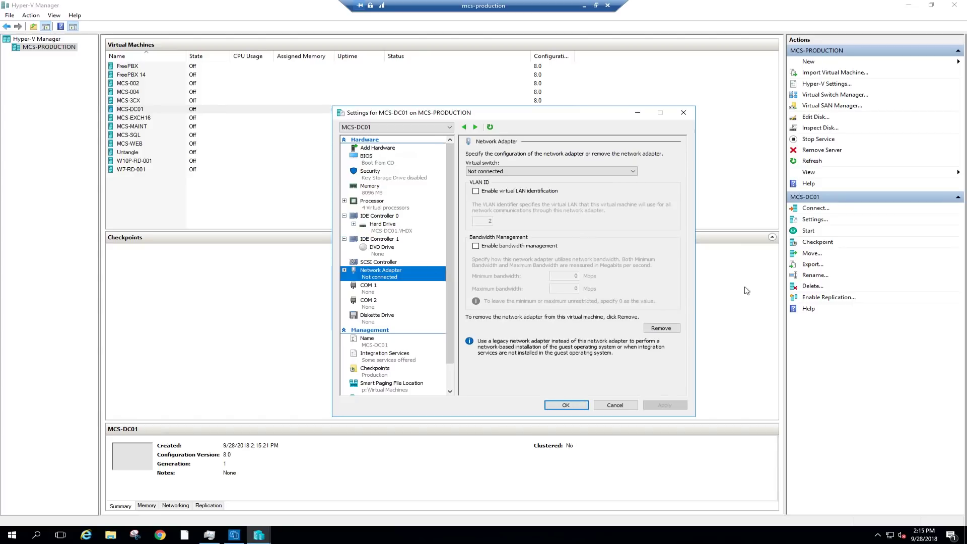
pyautogui.click(566, 406)
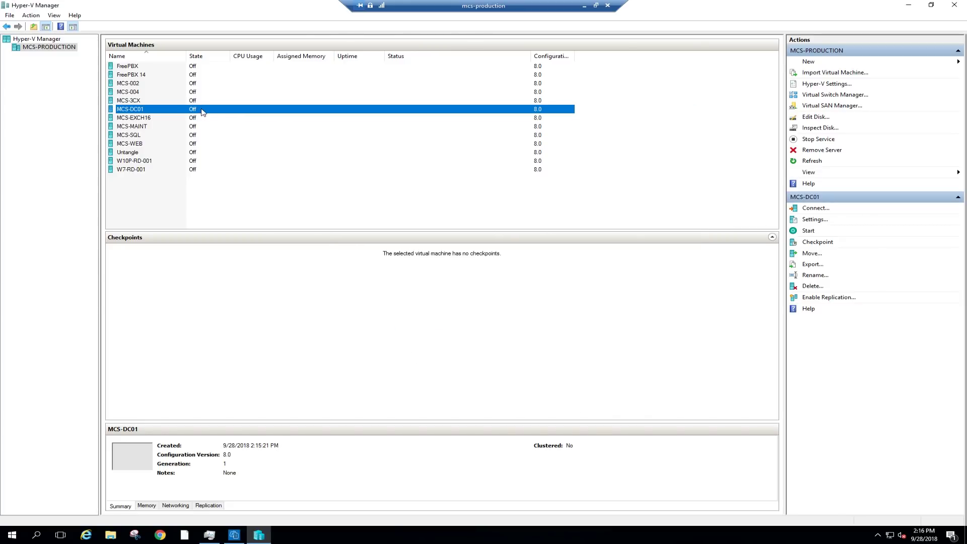
# Connect to MCS-DC01's console and start the VM so it boots to the lock screen.
pyautogui.rightClick(202, 111)
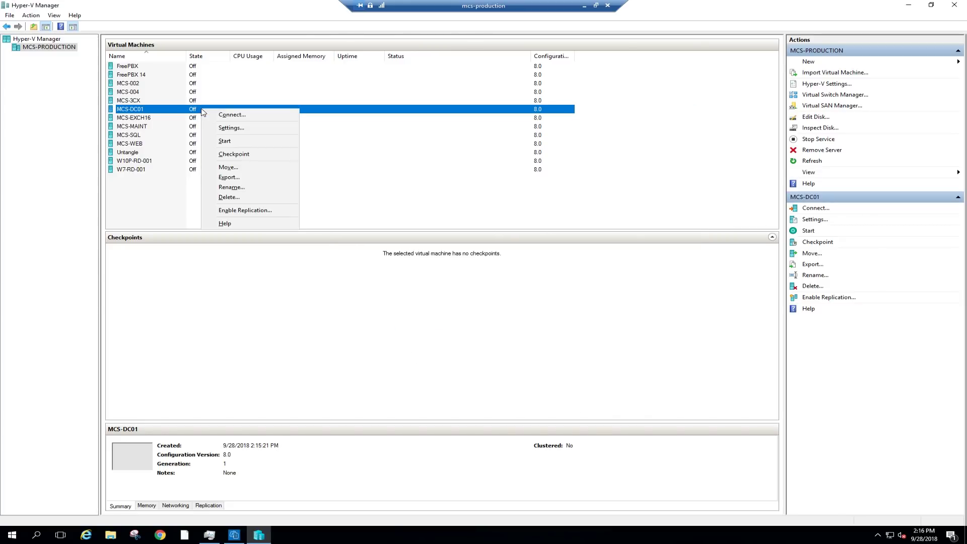
pyautogui.click(229, 117)
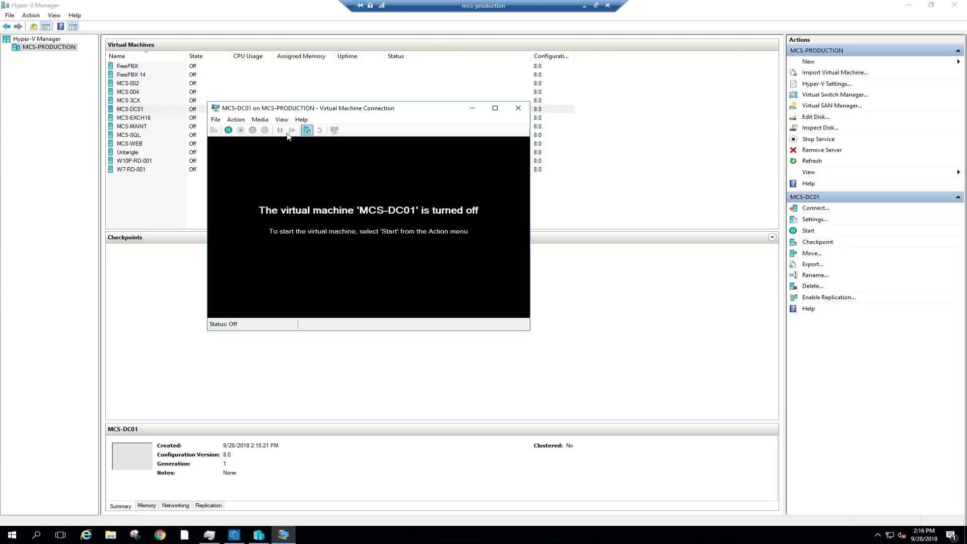
pyautogui.click(229, 130)
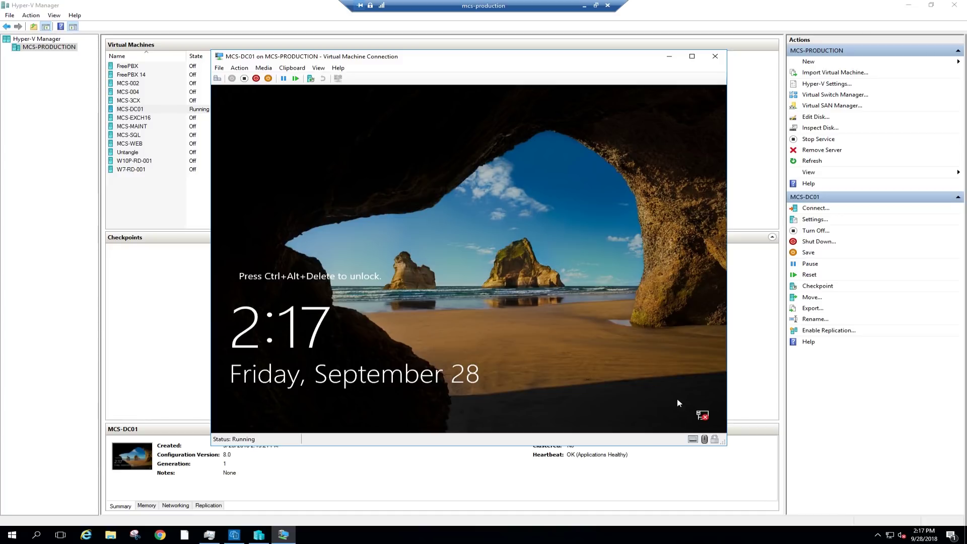
# Send Ctrl+Alt+Delete to MCS-DC01 and sign in with the account password.
pyautogui.click(217, 78)
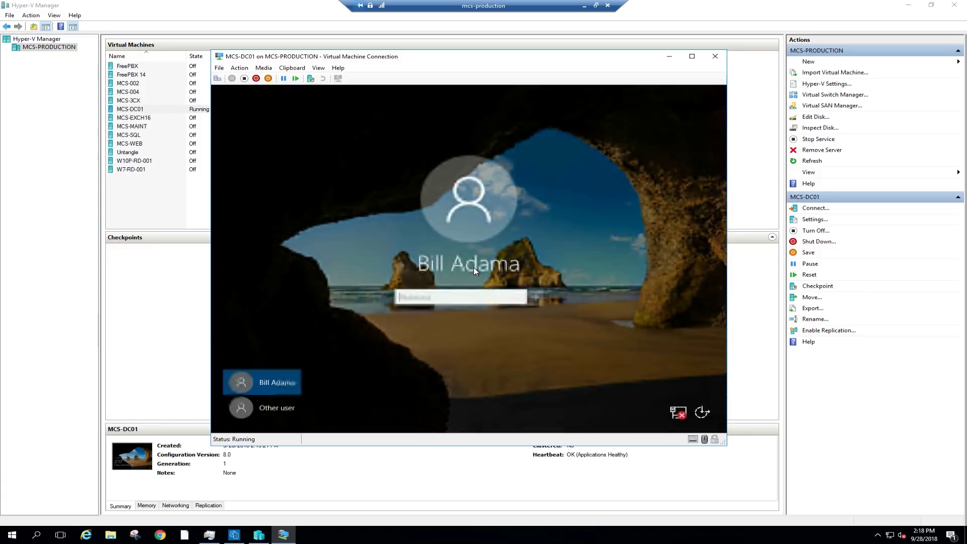
pyautogui.write('•••••')
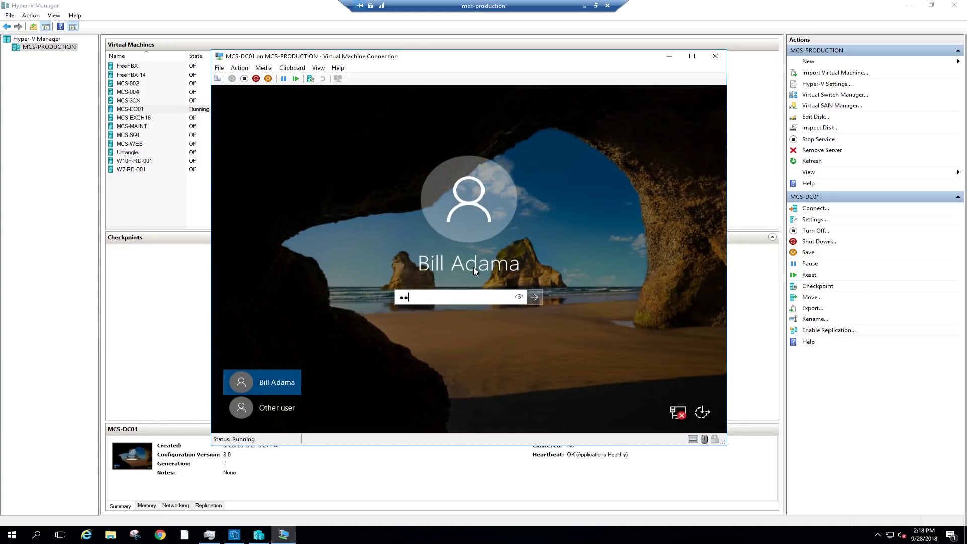
pyautogui.write('••')
pyautogui.press('Return')
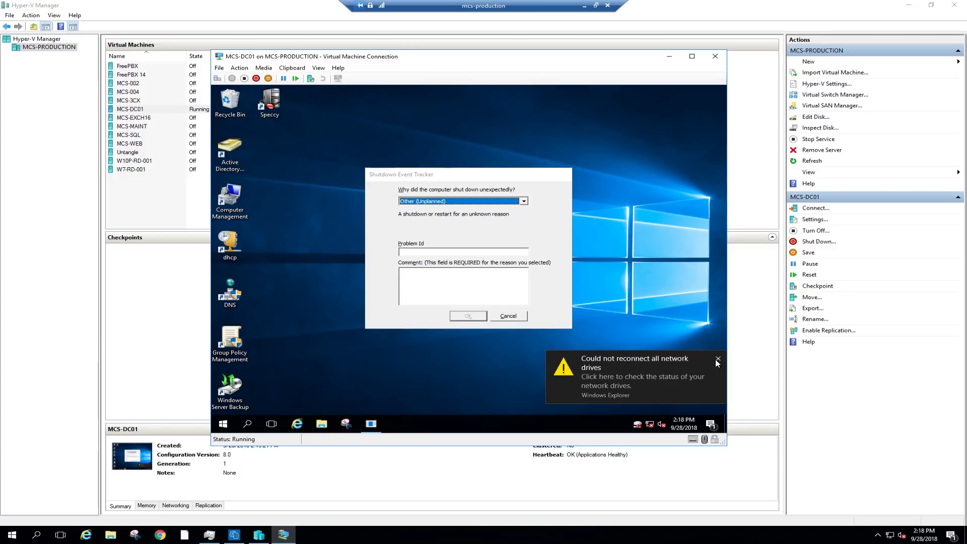
# Dismiss the network-drive warning and confirm the shutdown comment 'Converted to VM'.
pyautogui.click(718, 358)
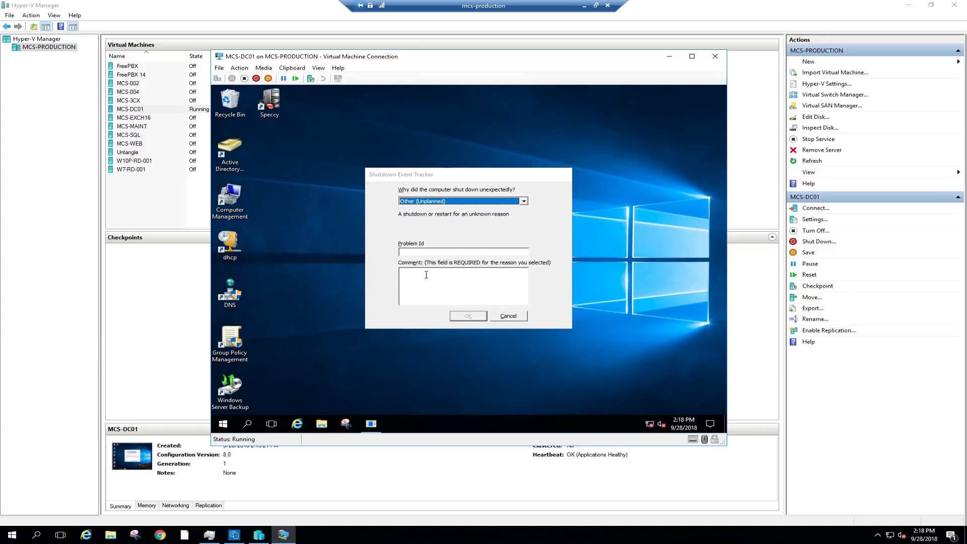
pyautogui.click(424, 277)
pyautogui.write('Converted to VM')
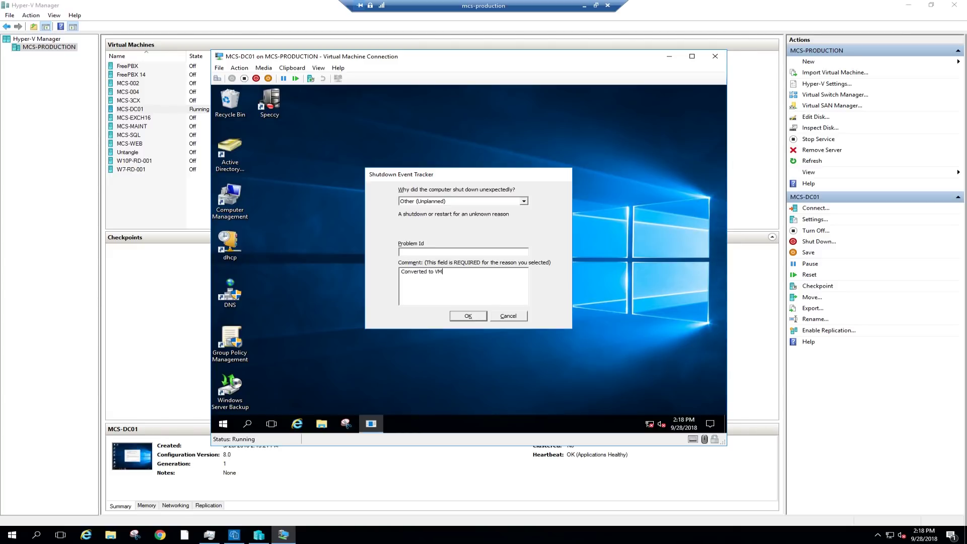
pyautogui.click(467, 317)
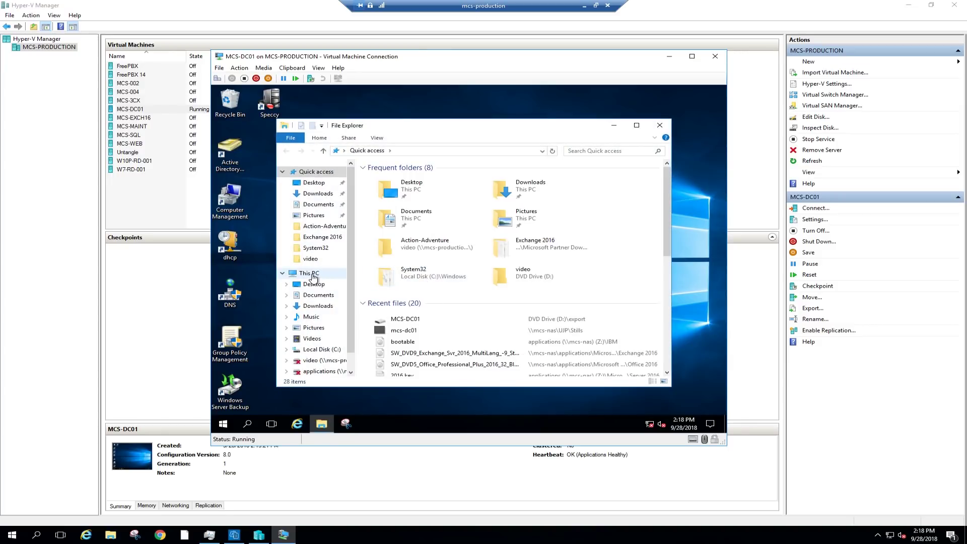
# Open This PC's system properties in MCS-DC01, then its Device Manager.
pyautogui.rightClick(312, 276)
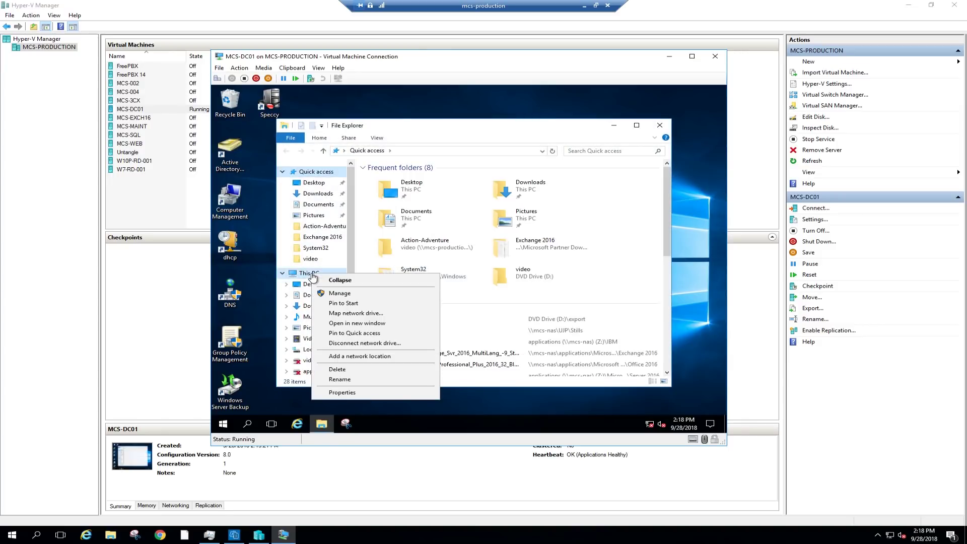
pyautogui.click(358, 392)
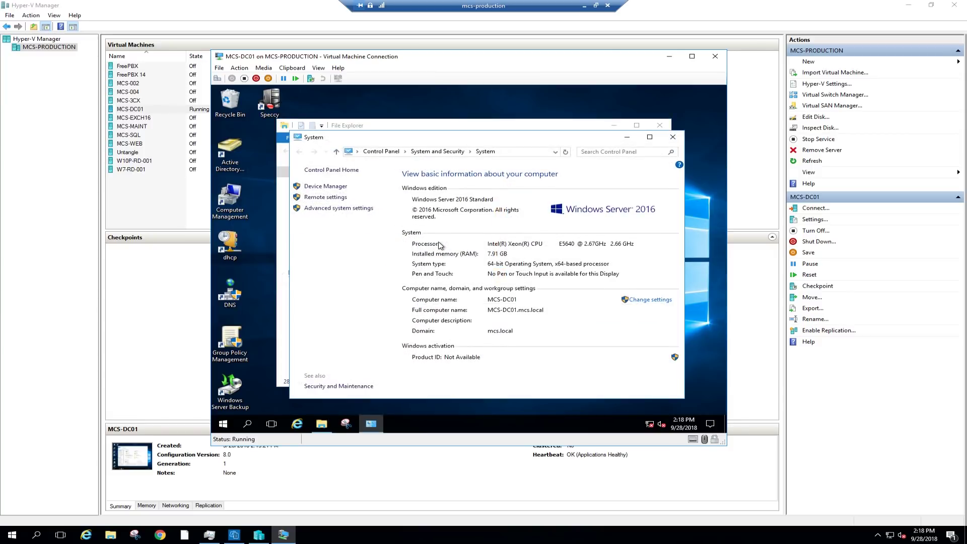
pyautogui.click(324, 185)
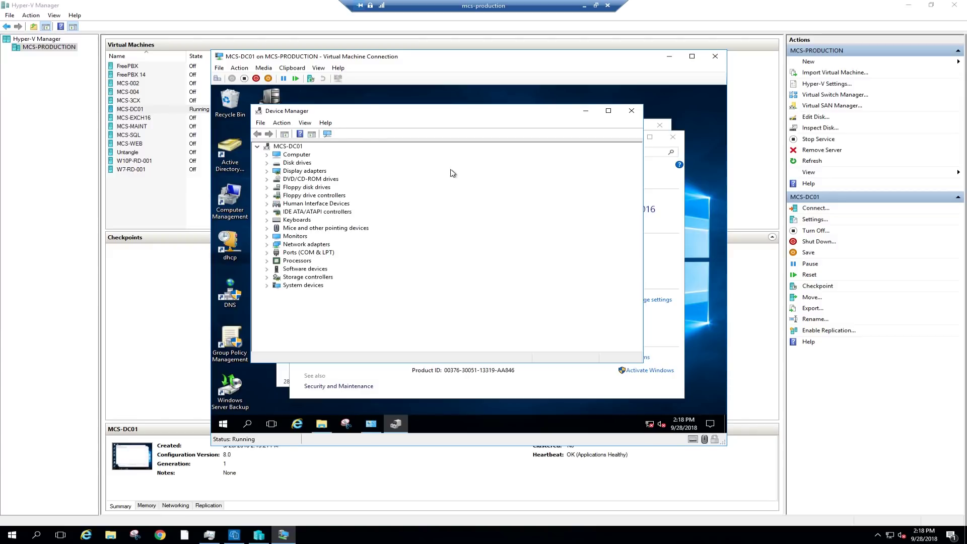
# Show hidden devices and uninstall the ST500DM002-1BD142 disk from Disk drives.
pyautogui.click(305, 123)
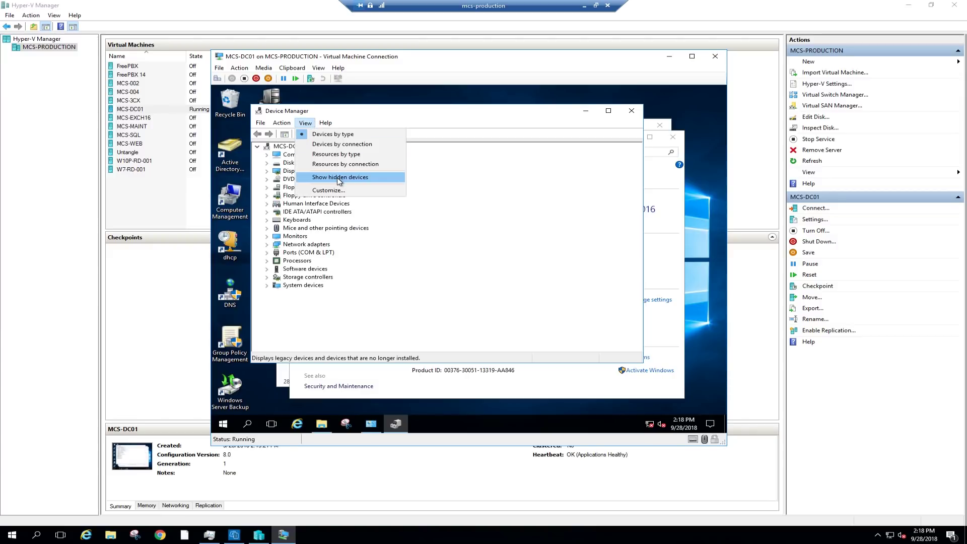
pyautogui.click(339, 179)
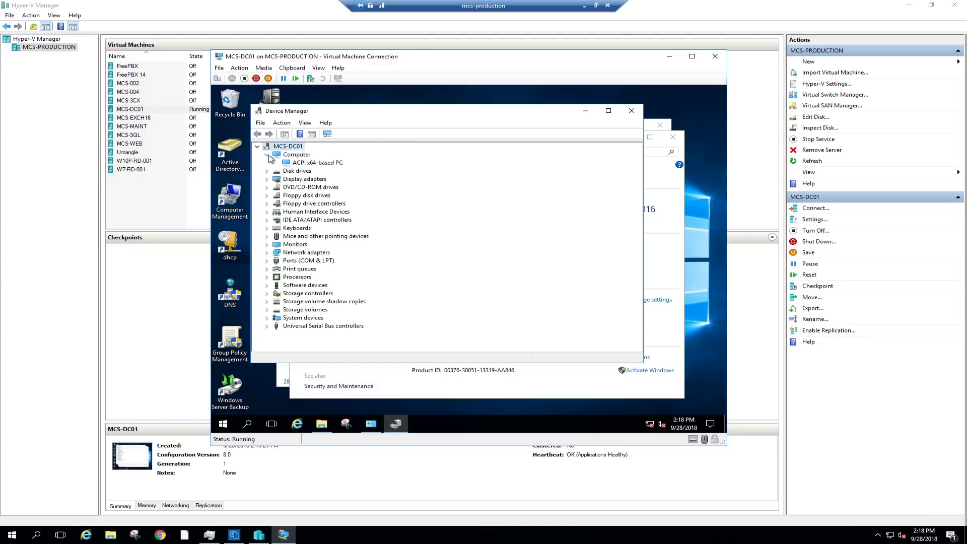
pyautogui.click(267, 162)
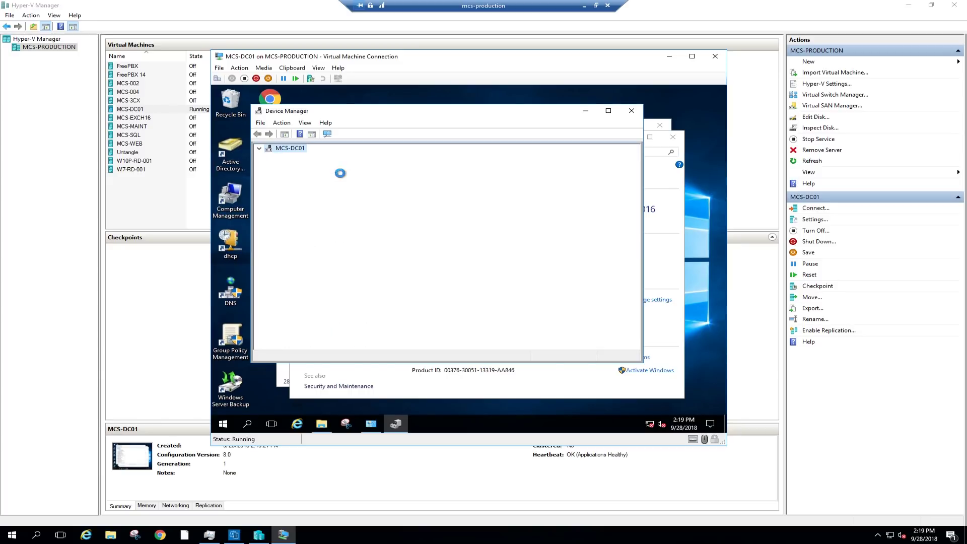
pyautogui.click(312, 173)
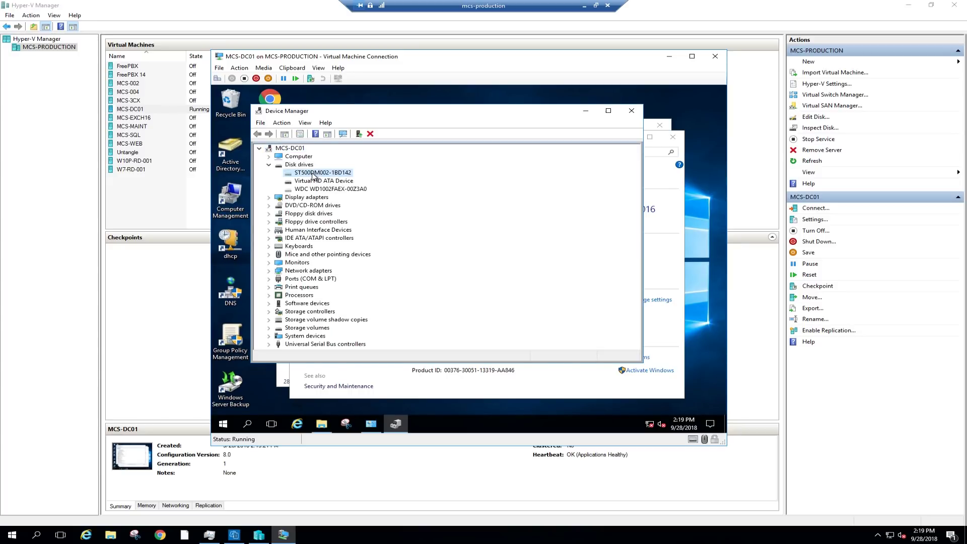
pyautogui.rightClick(314, 175)
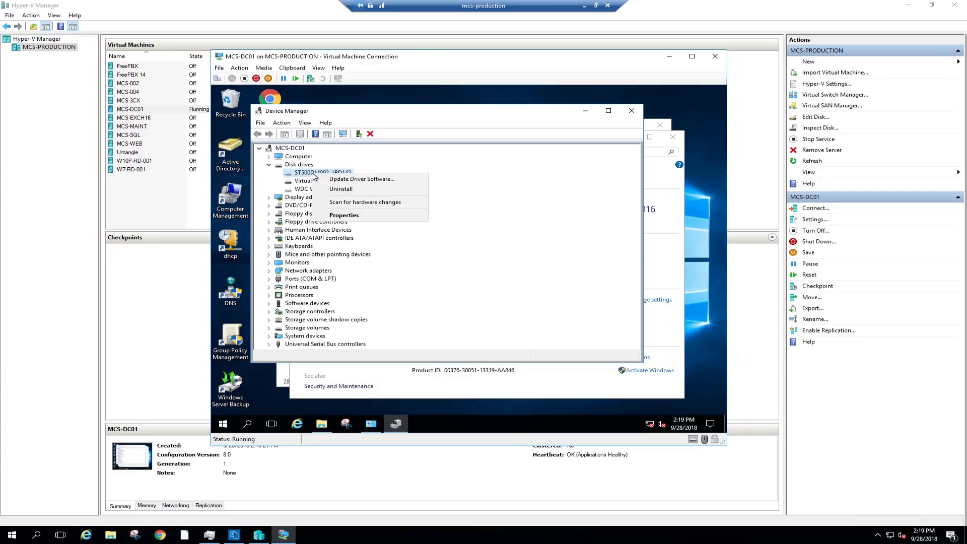
pyautogui.click(345, 191)
pyautogui.click(484, 290)
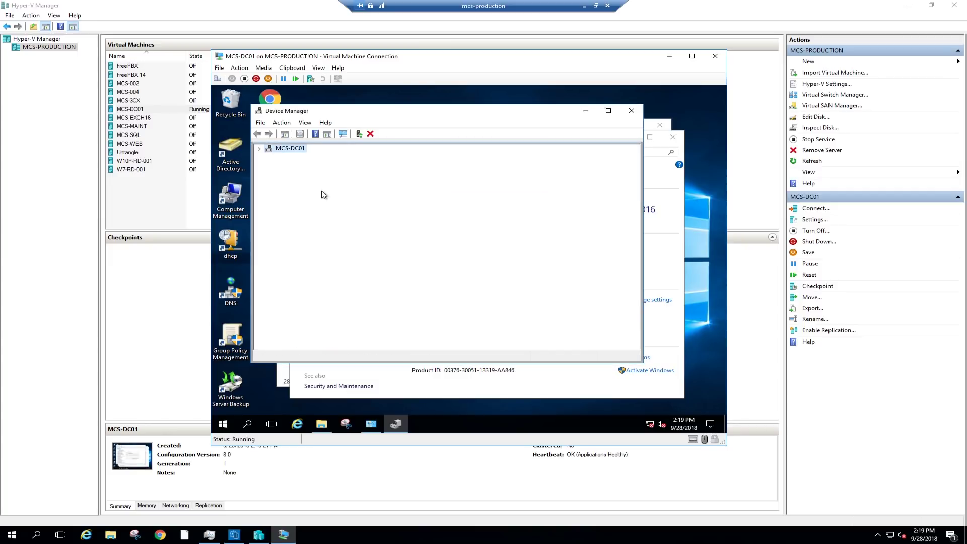
# Uninstall the WDC WD1002FAEX-00Z3A0 disk.
pyautogui.click(311, 181)
pyautogui.rightClick(311, 182)
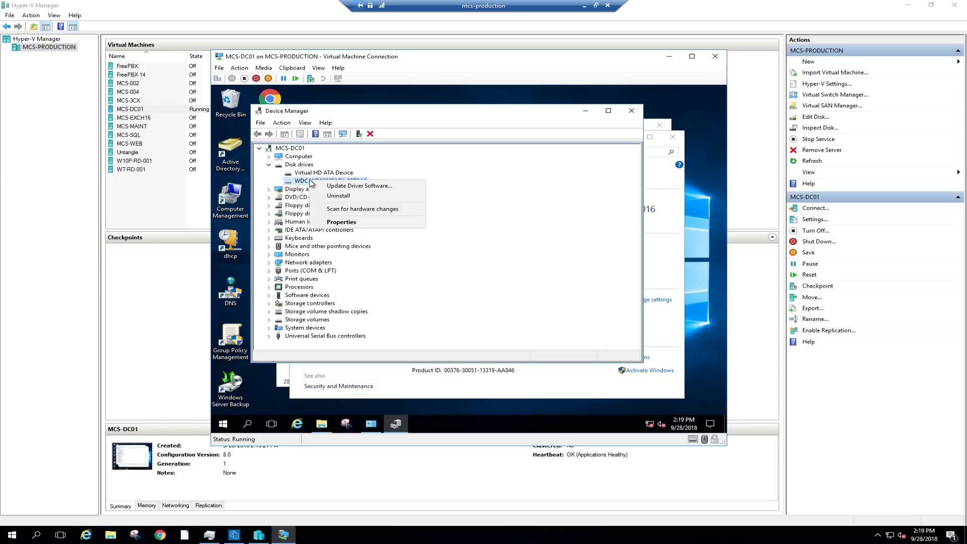
pyautogui.click(333, 196)
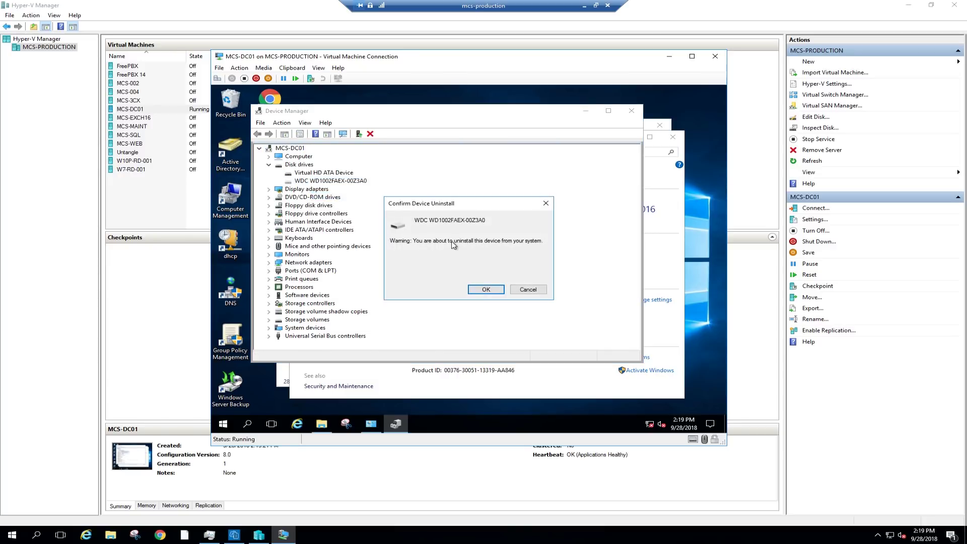
pyautogui.click(484, 290)
# Uninstall the Microsoft Basic Display Adapter.
pyautogui.click(268, 165)
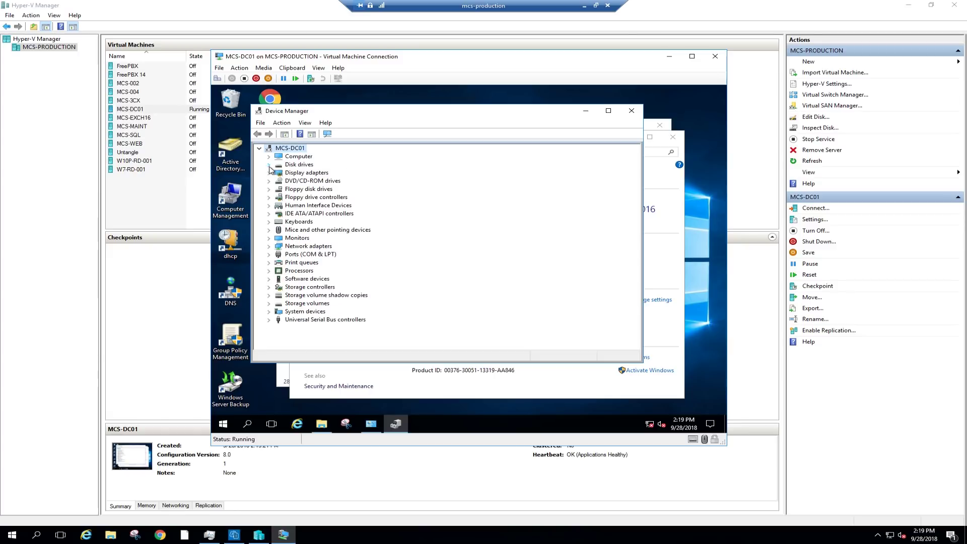
pyautogui.click(269, 173)
pyautogui.click(325, 181)
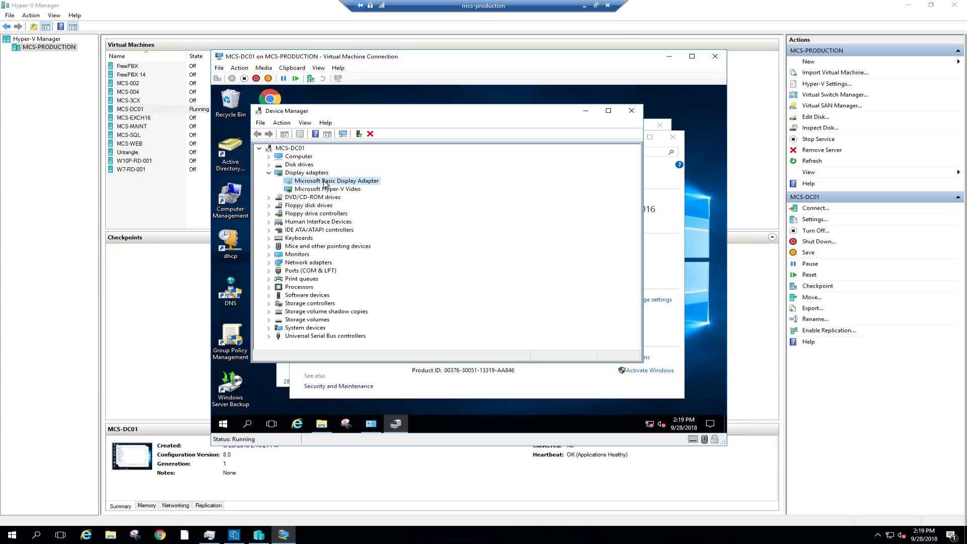
pyautogui.rightClick(325, 182)
pyautogui.click(355, 197)
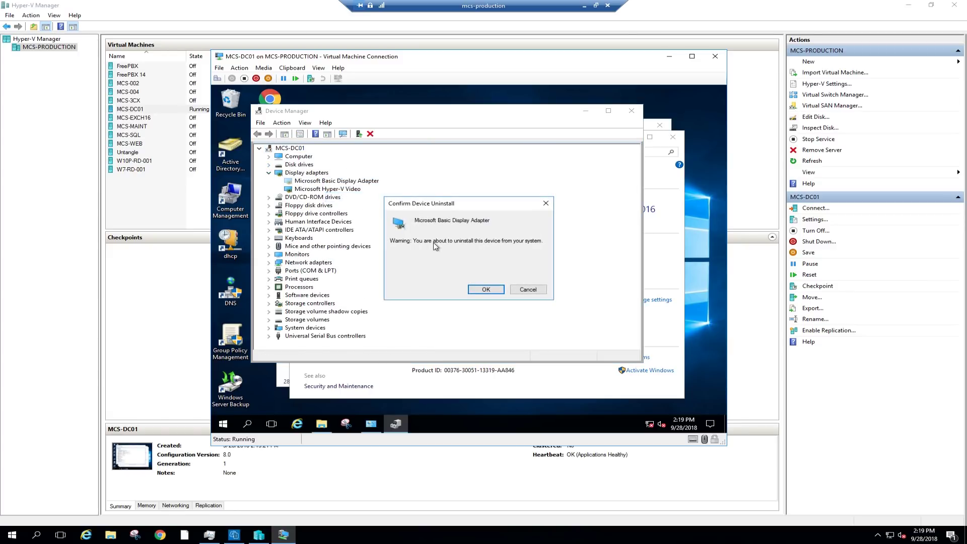
pyautogui.click(486, 289)
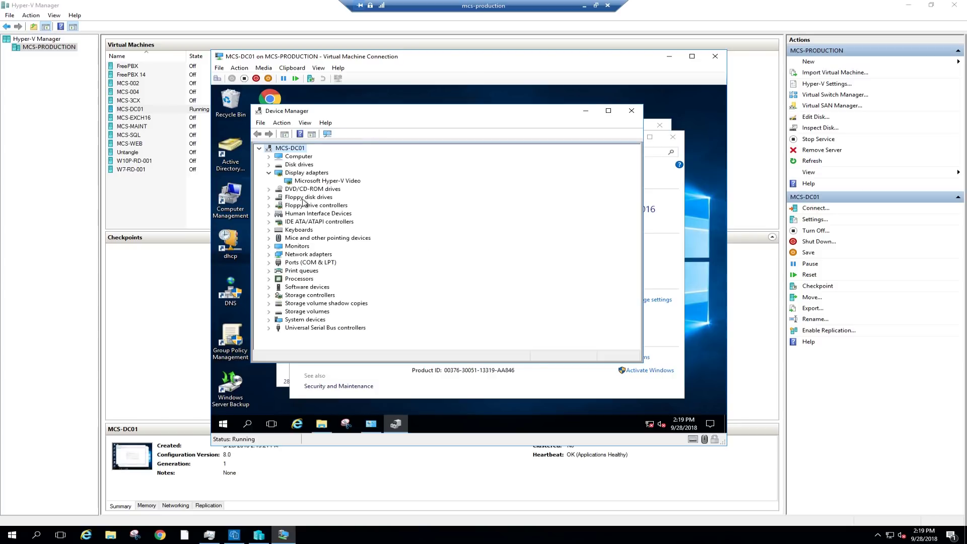
# Check the drive and HID categories, then uninstall the Standard SATA AHCI Controller.
pyautogui.click(269, 189)
pyautogui.click(269, 189)
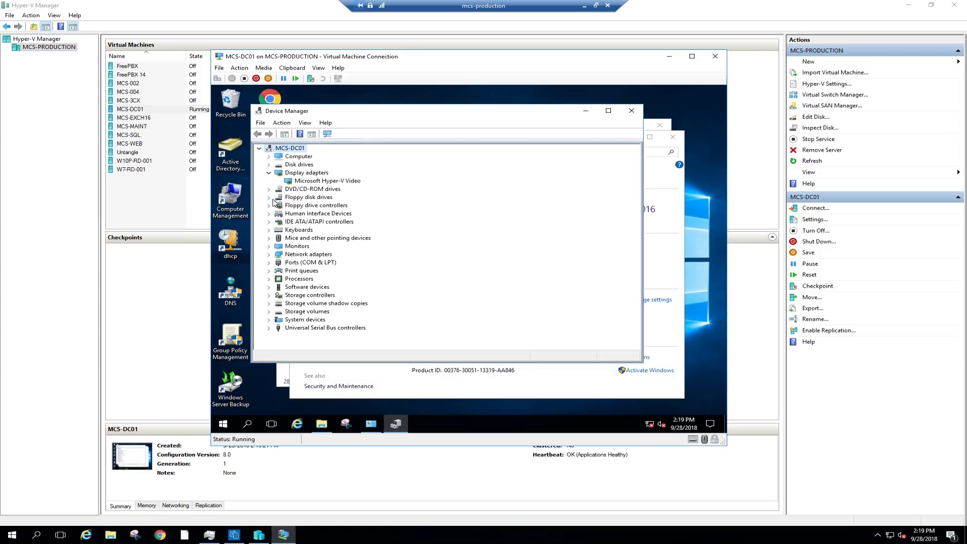
pyautogui.click(269, 206)
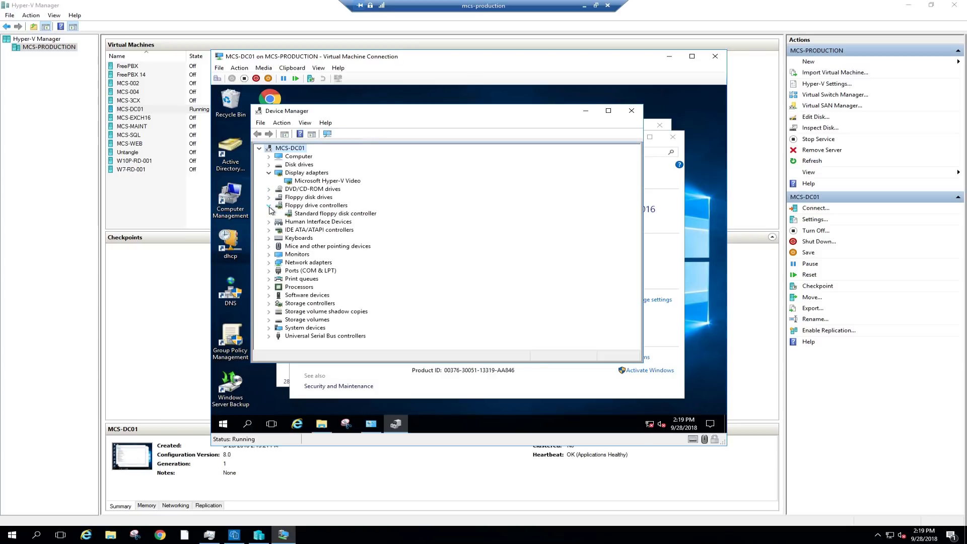
pyautogui.click(269, 206)
pyautogui.click(269, 214)
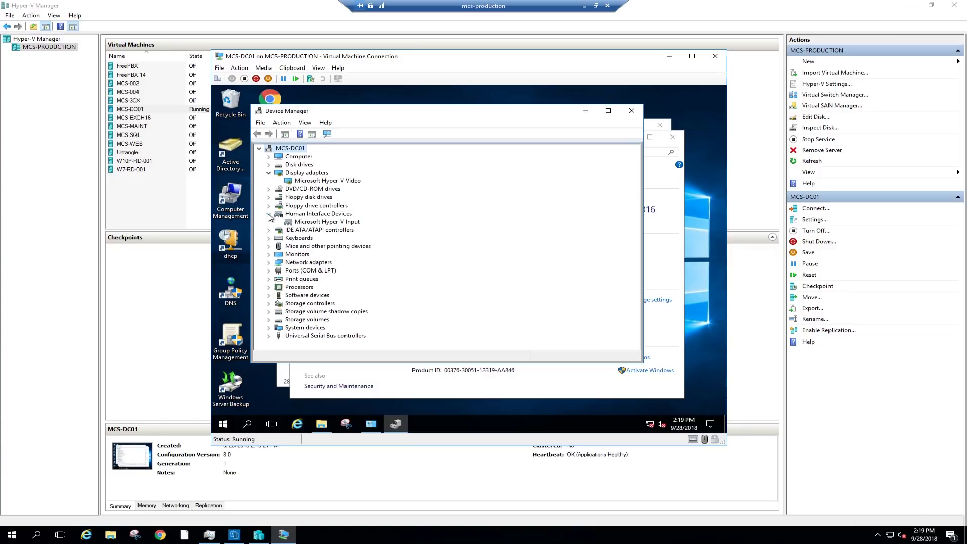
pyautogui.click(269, 214)
pyautogui.click(269, 222)
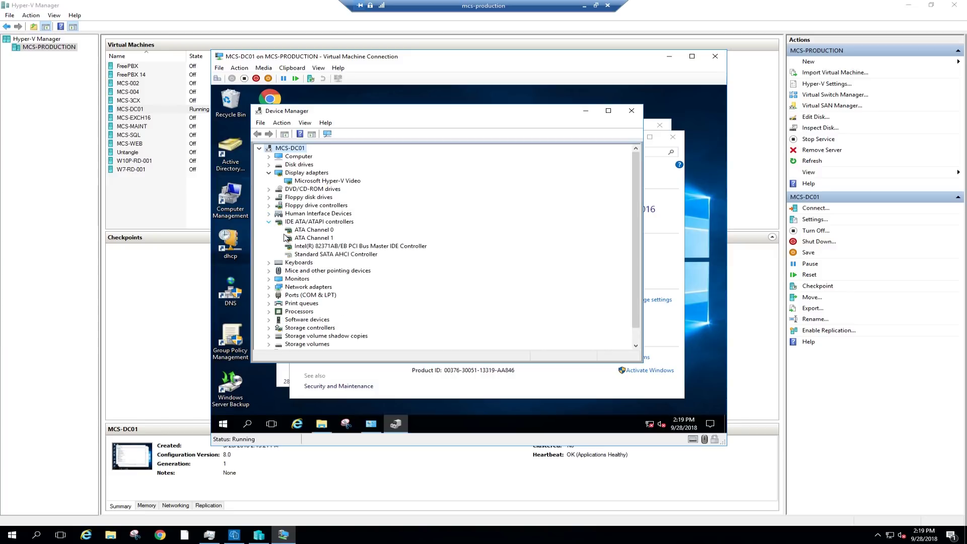
pyautogui.click(337, 256)
pyautogui.rightClick(338, 257)
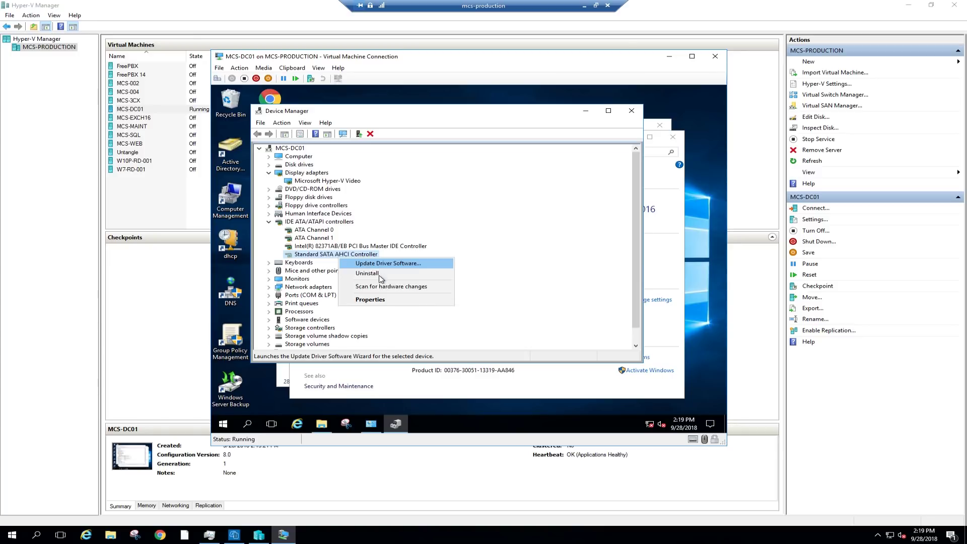
pyautogui.click(381, 273)
pyautogui.press('Return')
# Uninstall the first physical network adapter under Network adapters.
pyautogui.click(269, 255)
pyautogui.click(269, 262)
pyautogui.click(269, 262)
pyautogui.click(269, 270)
pyautogui.rightClick(353, 286)
pyautogui.click(375, 304)
pyautogui.press('Return')
# Uninstall the Intel PRO/1000 MT and Qualcomm Atheros network adapters.
pyautogui.click(344, 304)
pyautogui.press('Delete')
pyautogui.press('Return')
pyautogui.click(352, 327)
pyautogui.press('Delete')
pyautogui.press('Return')
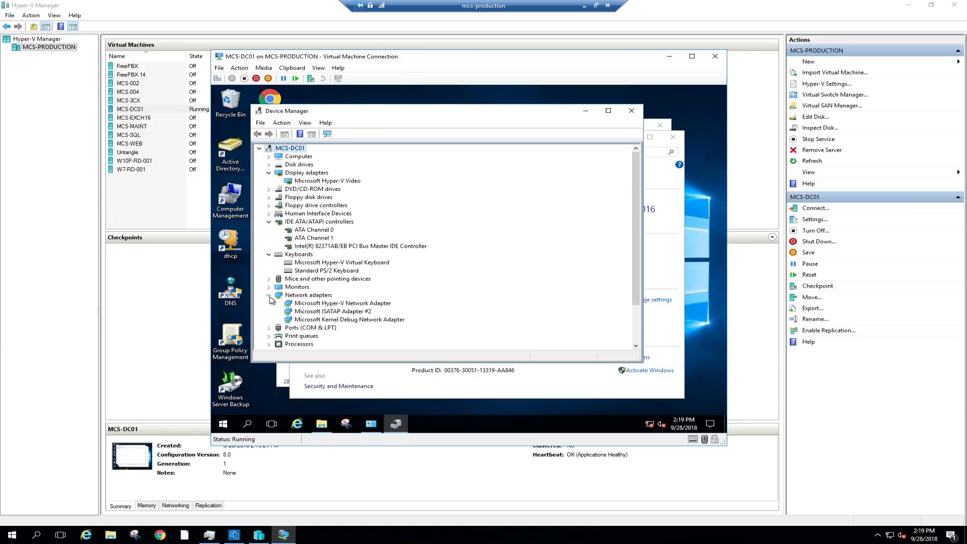
pyautogui.click(269, 295)
pyautogui.click(269, 222)
pyautogui.click(269, 230)
pyautogui.click(269, 173)
# Uninstall the four extra Core i5-2300 processor entries, keeping the Xeon E5640 CPUs.
pyautogui.click(269, 270)
pyautogui.rightClick(338, 295)
pyautogui.click(344, 294)
pyautogui.press('Return')
pyautogui.click(337, 278)
pyautogui.press('Delete')
pyautogui.press('Return')
pyautogui.click(337, 278)
pyautogui.press('Delete')
pyautogui.click(486, 290)
pyautogui.click(337, 279)
pyautogui.press('Delete')
pyautogui.press('Return')
pyautogui.click(269, 270)
# Check the remaining device categories and close Device Manager.
pyautogui.click(269, 279)
pyautogui.click(269, 279)
pyautogui.click(269, 287)
pyautogui.click(269, 287)
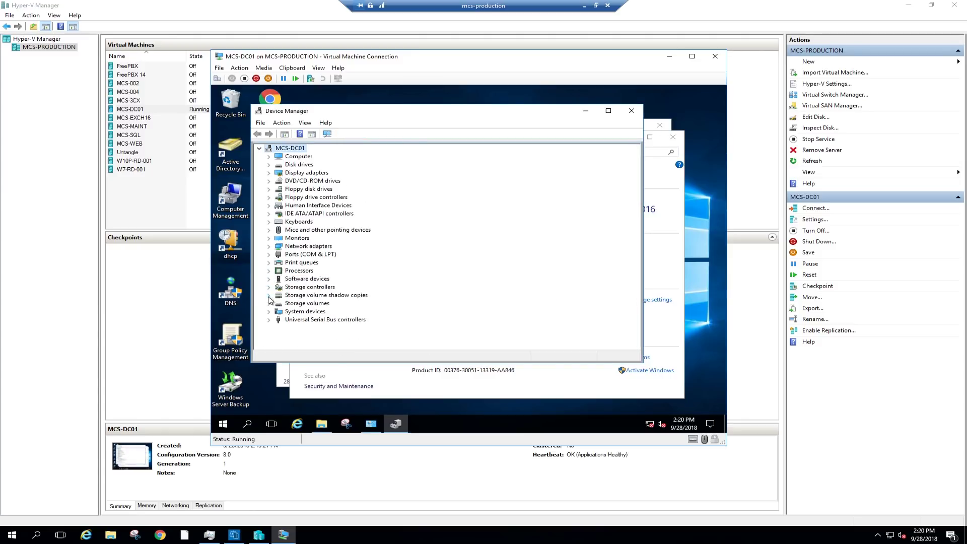
pyautogui.click(269, 302)
pyautogui.click(269, 295)
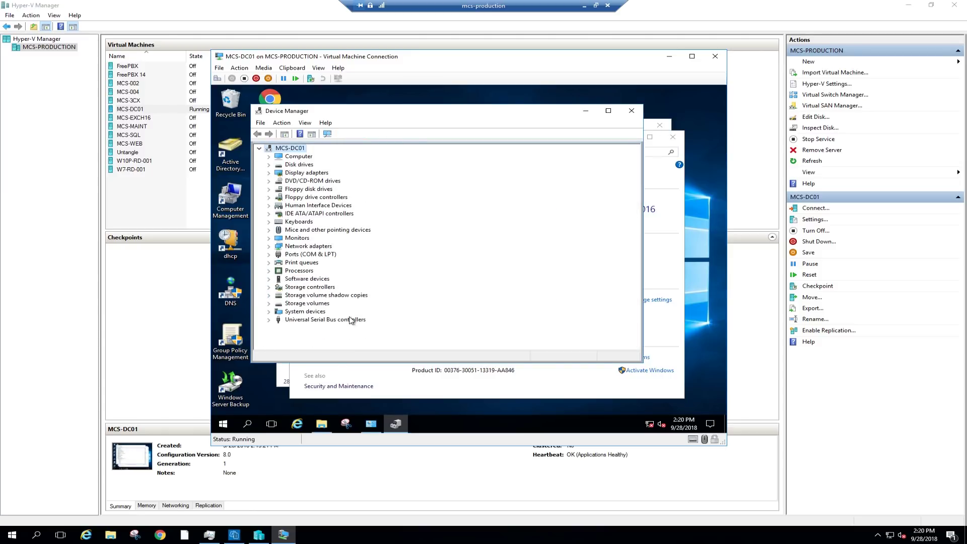
pyautogui.click(269, 319)
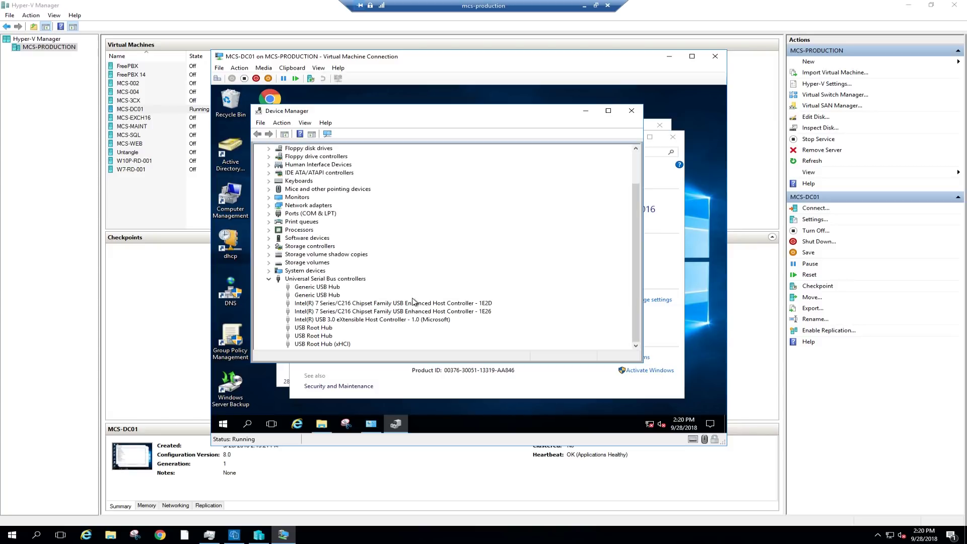
pyautogui.scroll(3, 455, 306)
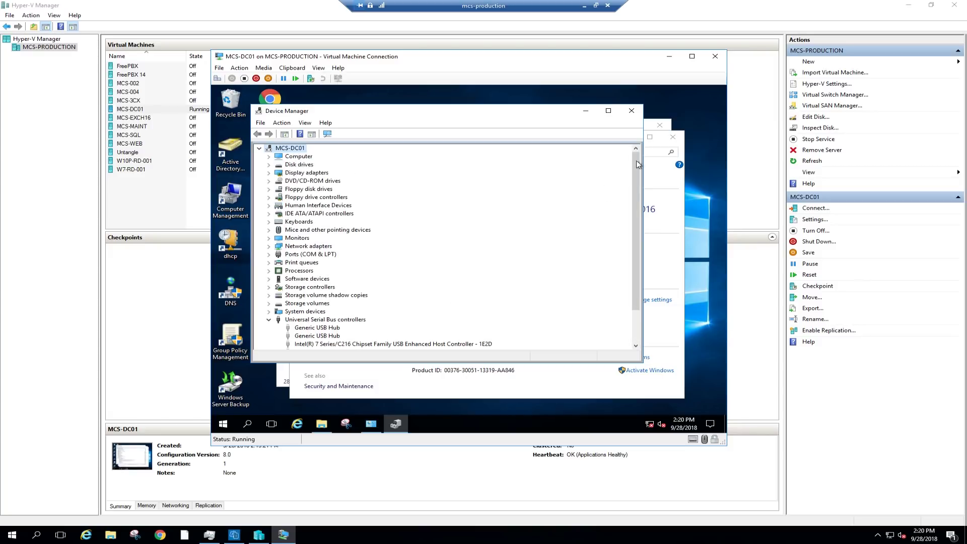
pyautogui.click(631, 111)
# Close System and File Explorer, then restart MCS-DC01 with reason Hardware: Maintenance (Planned).
pyautogui.click(675, 140)
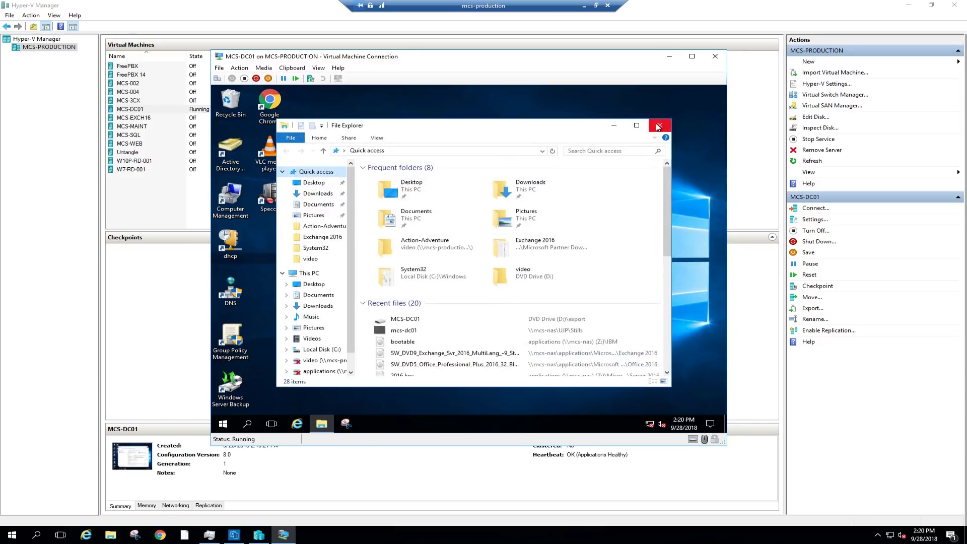
pyautogui.click(660, 125)
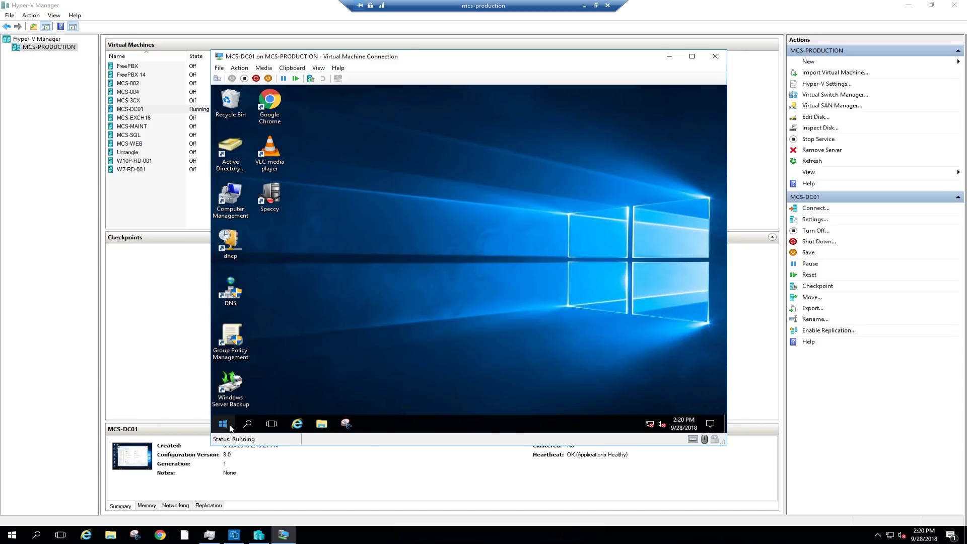
pyautogui.click(224, 425)
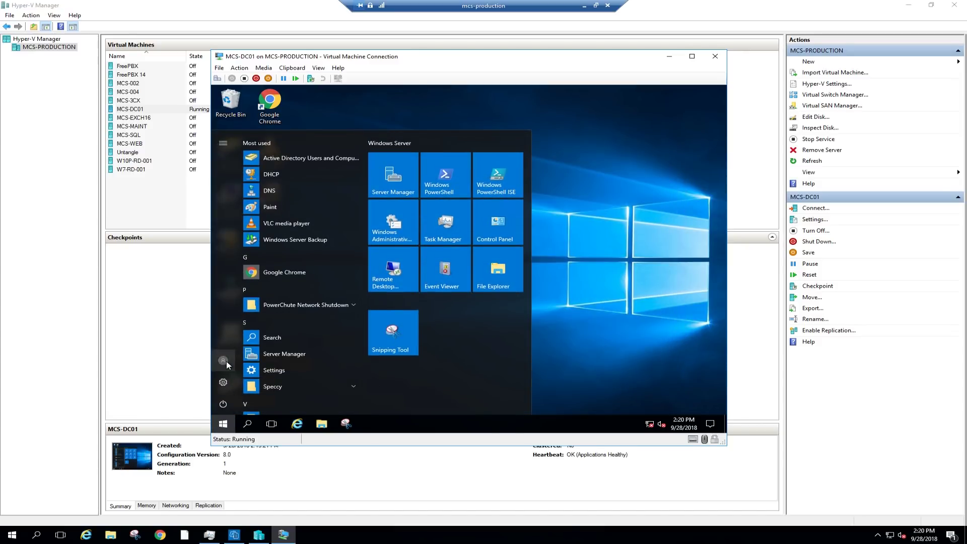
pyautogui.click(224, 404)
pyautogui.click(256, 379)
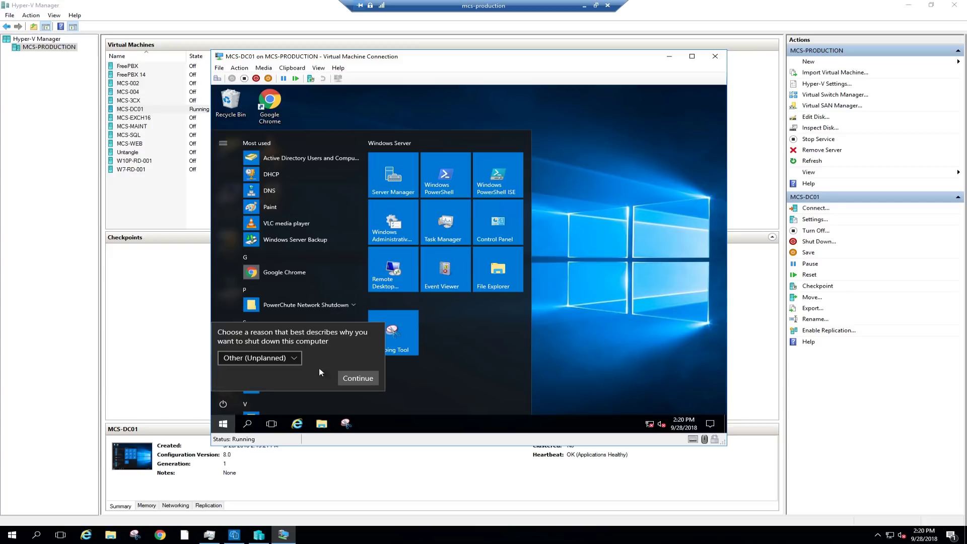
pyautogui.click(299, 357)
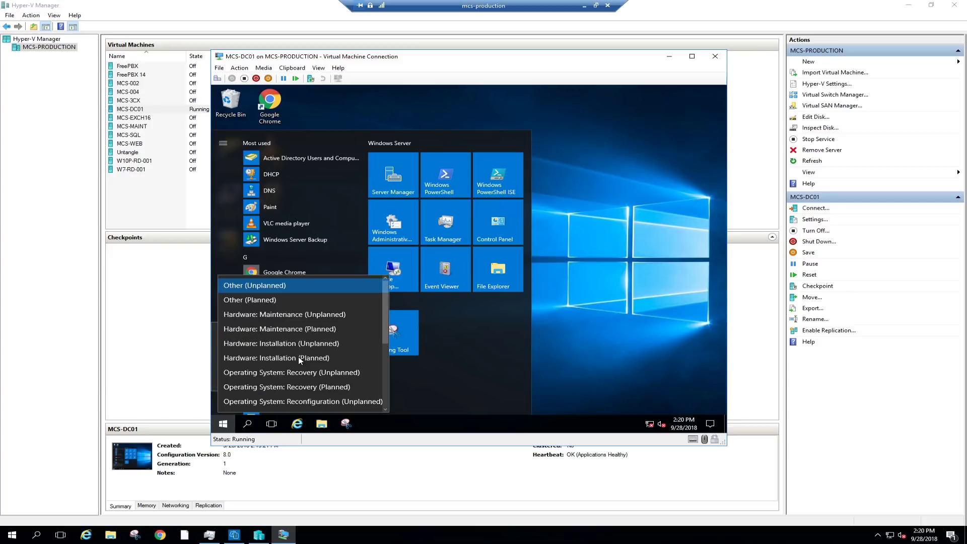
pyautogui.click(291, 327)
pyautogui.click(353, 377)
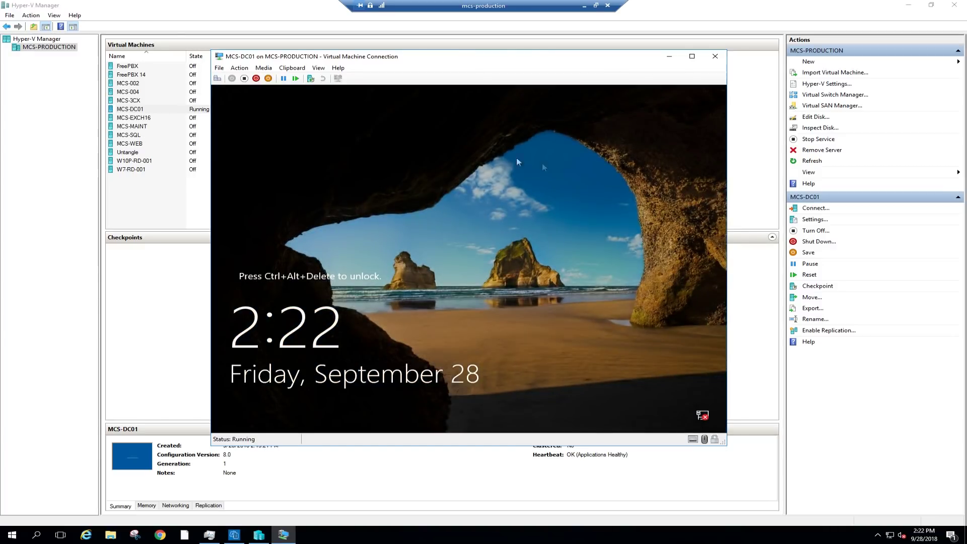
# Sign back in to MCS-DC01 with the account password and launch File Explorer.
pyautogui.click(217, 78)
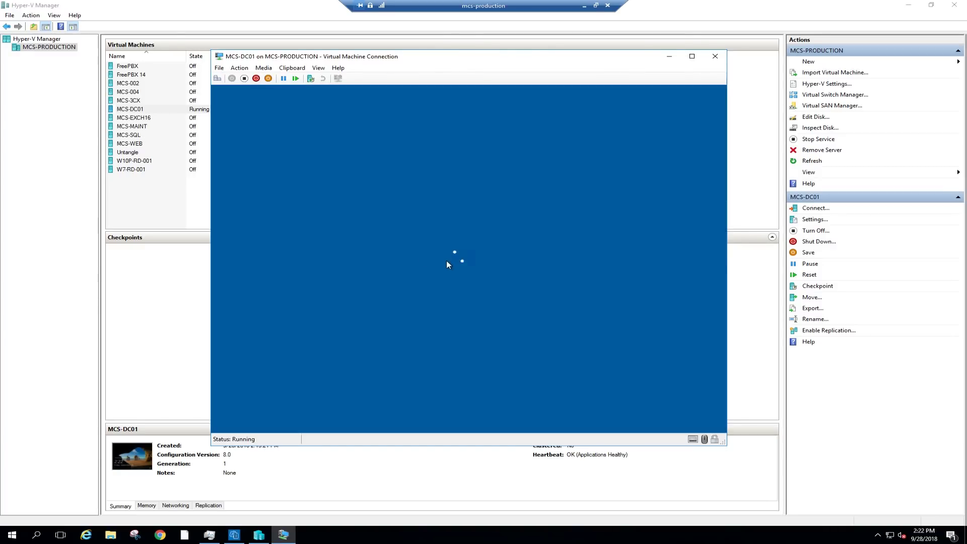
pyautogui.write('••')
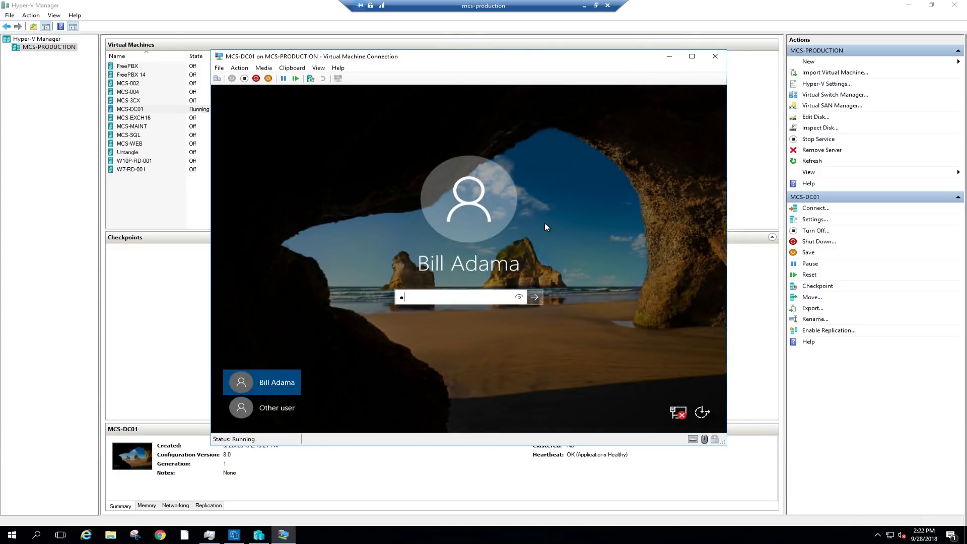
pyautogui.write('••••••')
pyautogui.click(534, 296)
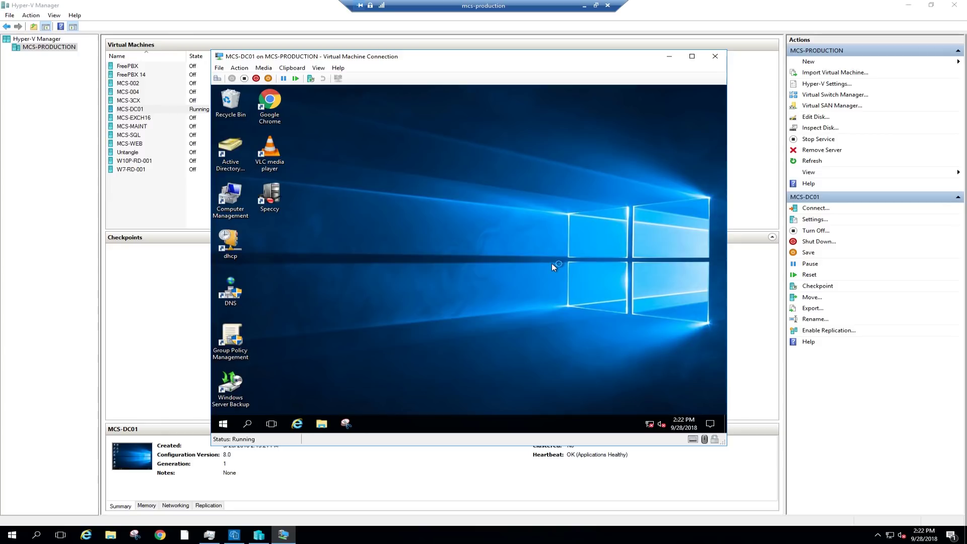
pyautogui.click(322, 423)
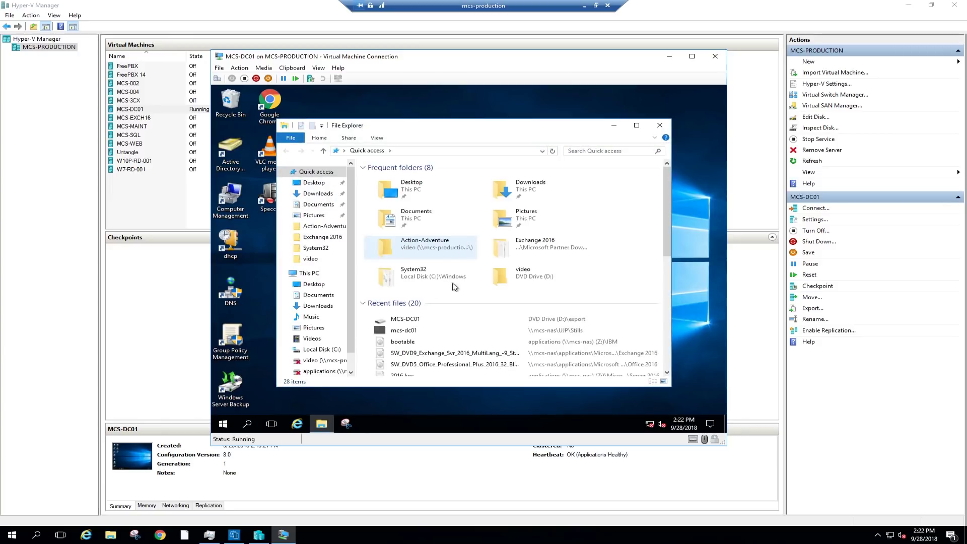
# Browse MCS-DC01's Local Disk (C:) under This PC, then close Explorer.
pyautogui.click(308, 273)
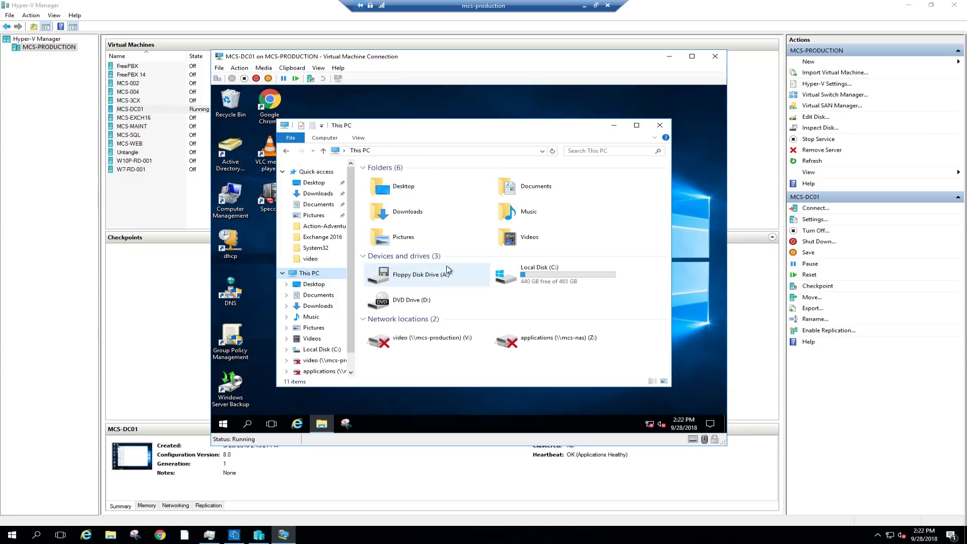
pyautogui.doubleClick(569, 280)
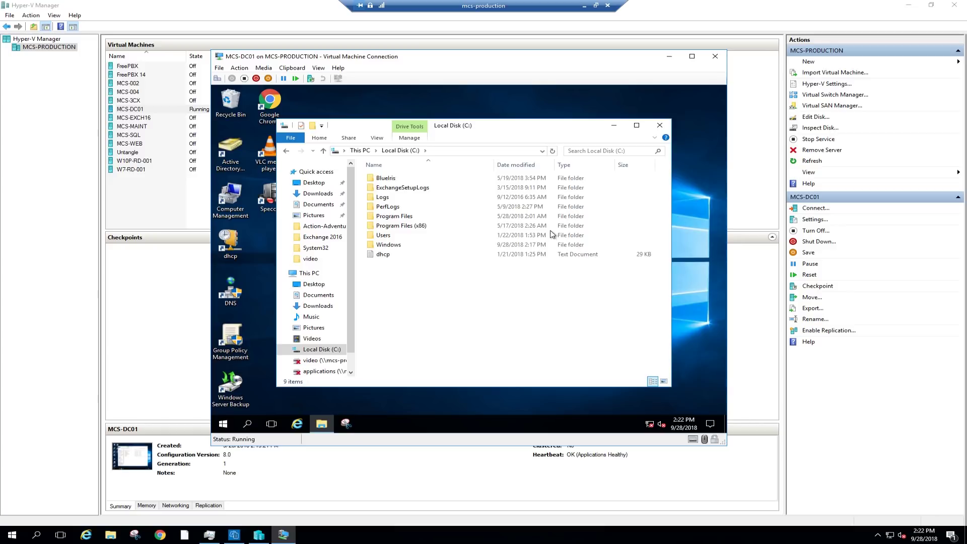
pyautogui.click(659, 126)
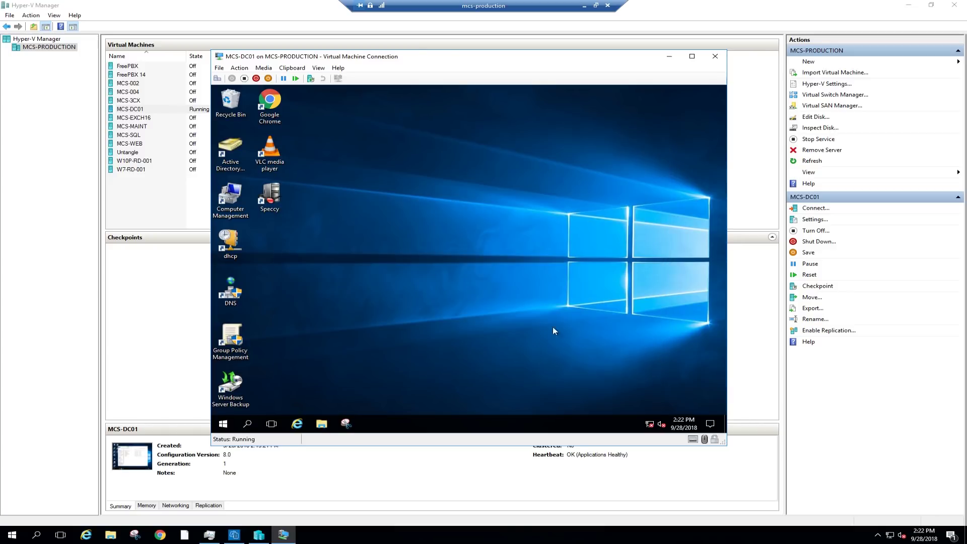
# Shut down the VM with Hardware: Maintenance (Planned) as the reason.
pyautogui.click(223, 424)
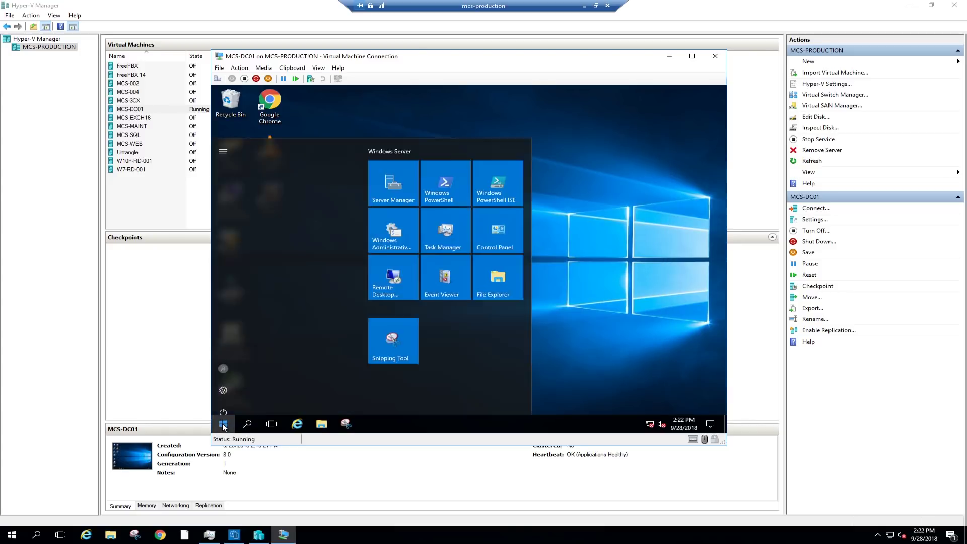
pyautogui.click(223, 404)
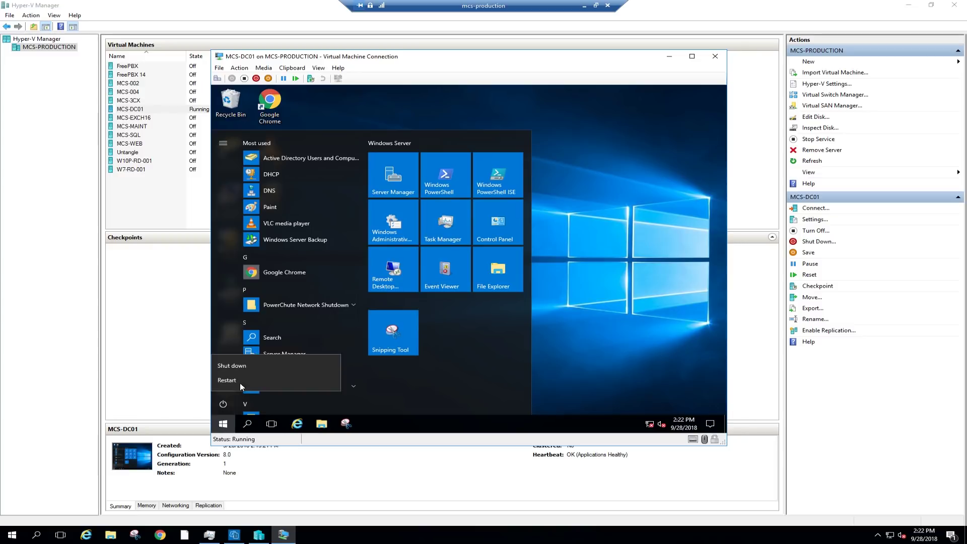
pyautogui.click(243, 367)
pyautogui.click(298, 358)
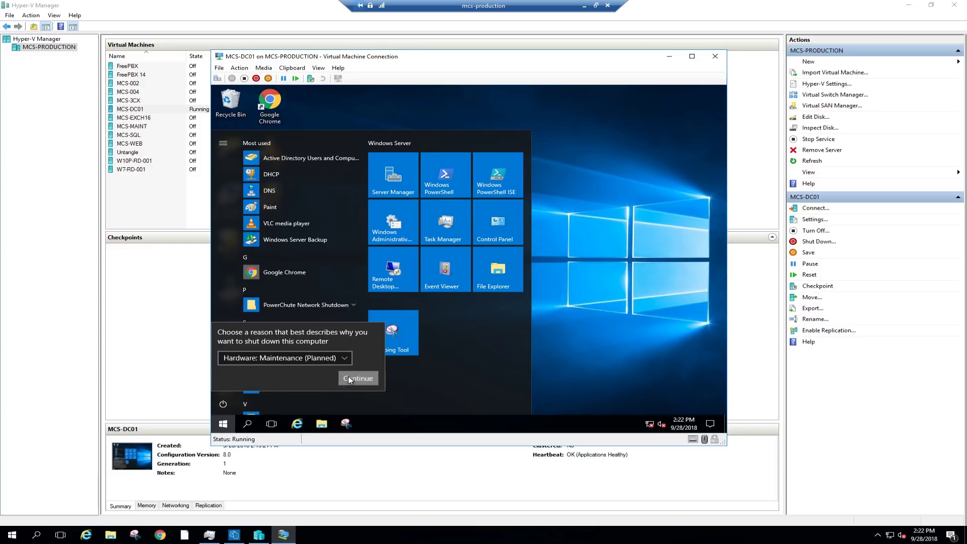
pyautogui.click(349, 377)
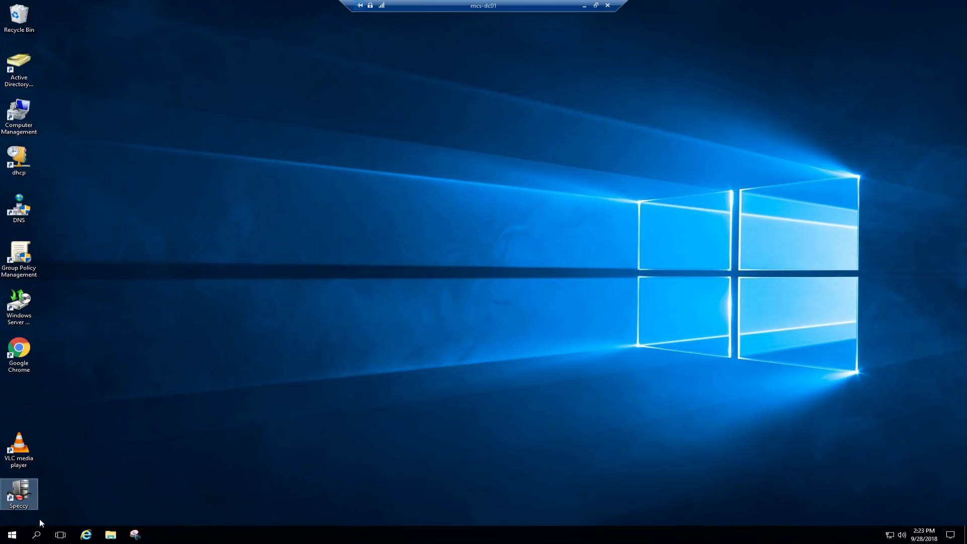
# Shut down the remote mcs-dc01 citing Hardware: Maintenance (Planned).
pyautogui.click(12, 534)
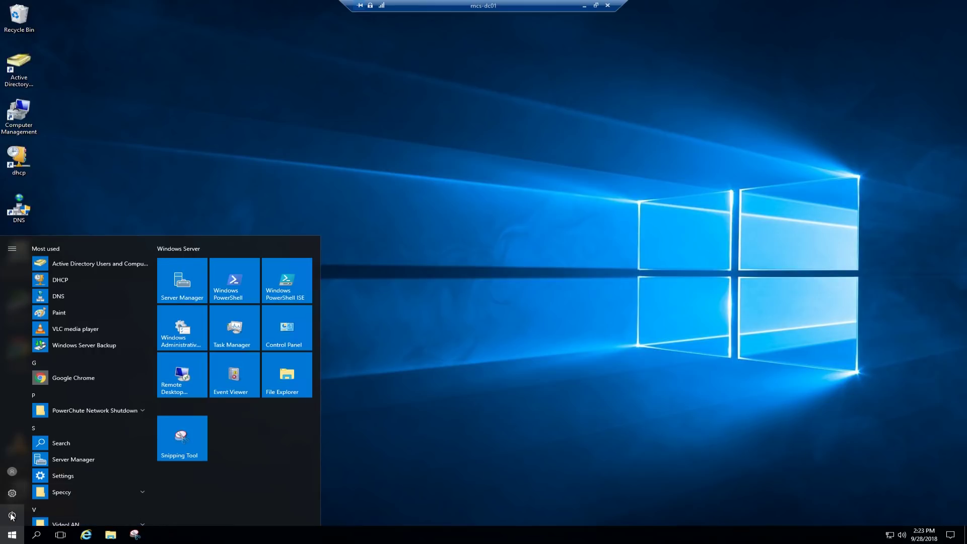
pyautogui.click(12, 515)
pyautogui.click(45, 476)
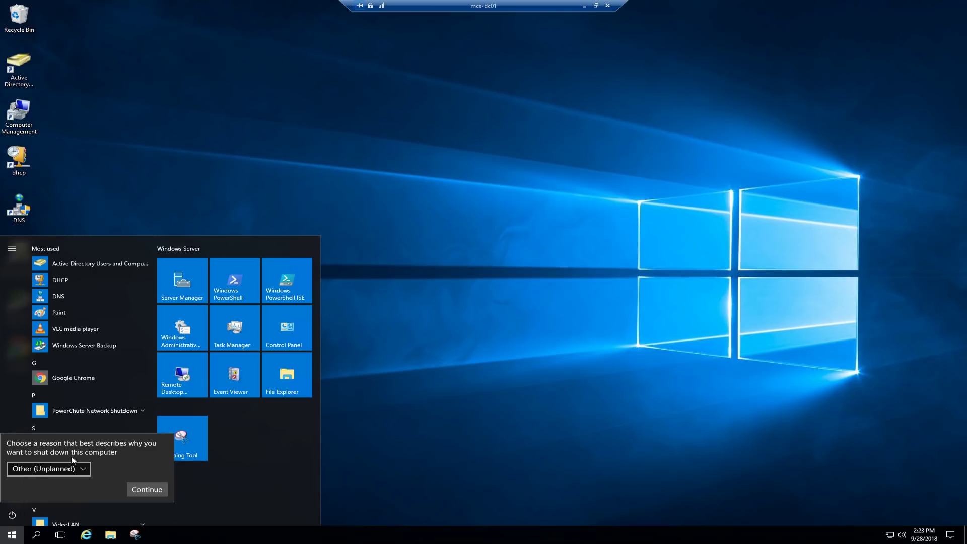
pyautogui.click(55, 469)
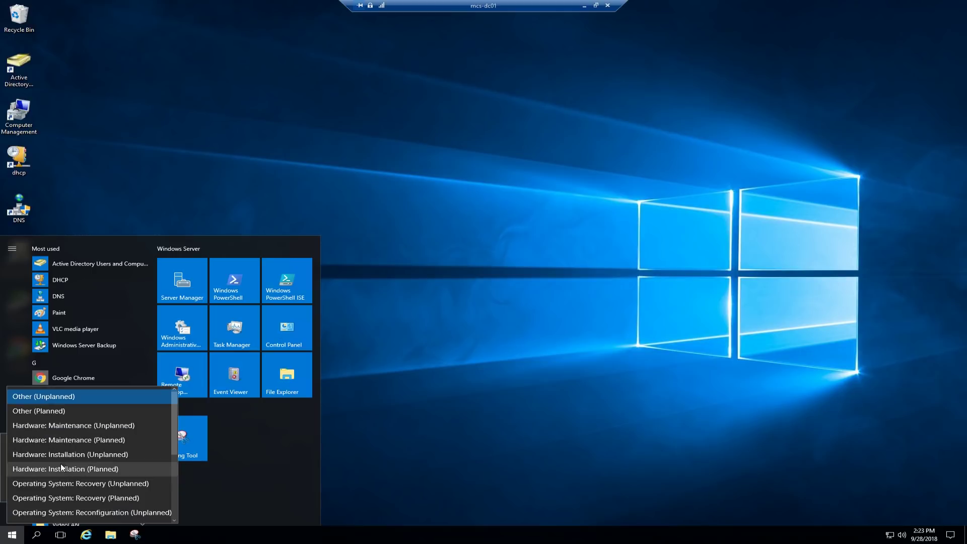
pyautogui.click(59, 442)
pyautogui.click(140, 491)
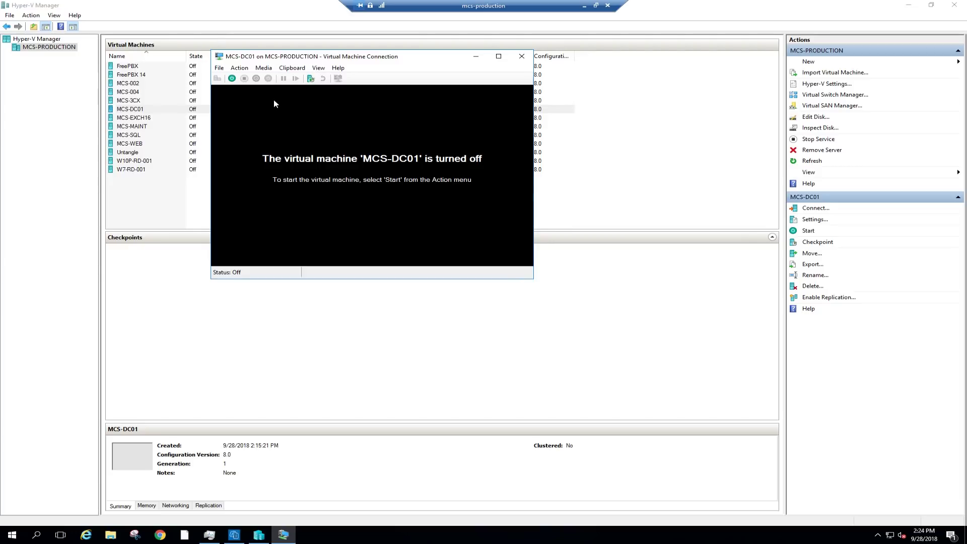
# In MCS-DC01's settings, enable Dynamic Memory with 2048 MB startup and maximum RAM.
pyautogui.click(219, 68)
pyautogui.click(231, 78)
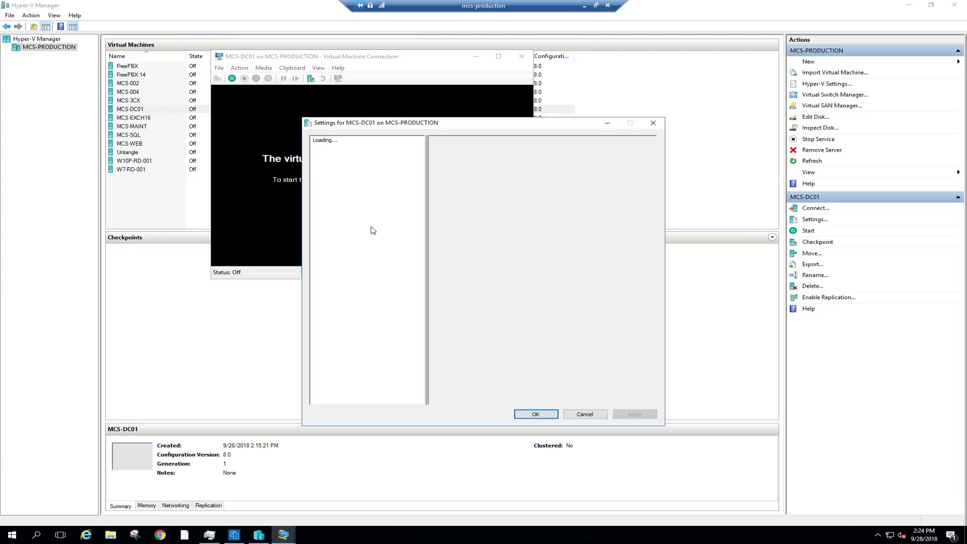
pyautogui.click(343, 194)
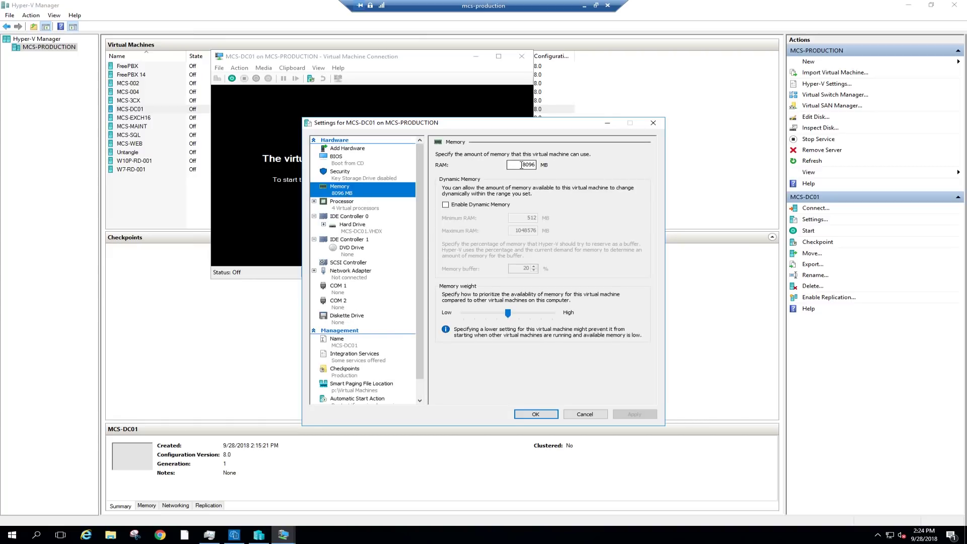
pyautogui.click(445, 204)
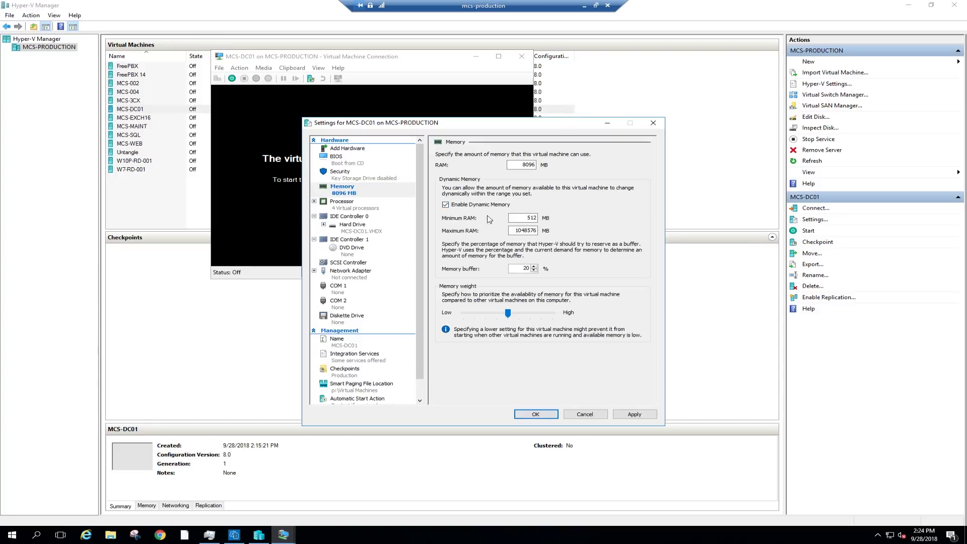
pyautogui.press('Tab')
pyautogui.doubleClick(524, 165)
pyautogui.write('2048')
pyautogui.doubleClick(515, 231)
pyautogui.write('2048')
pyautogui.click(634, 414)
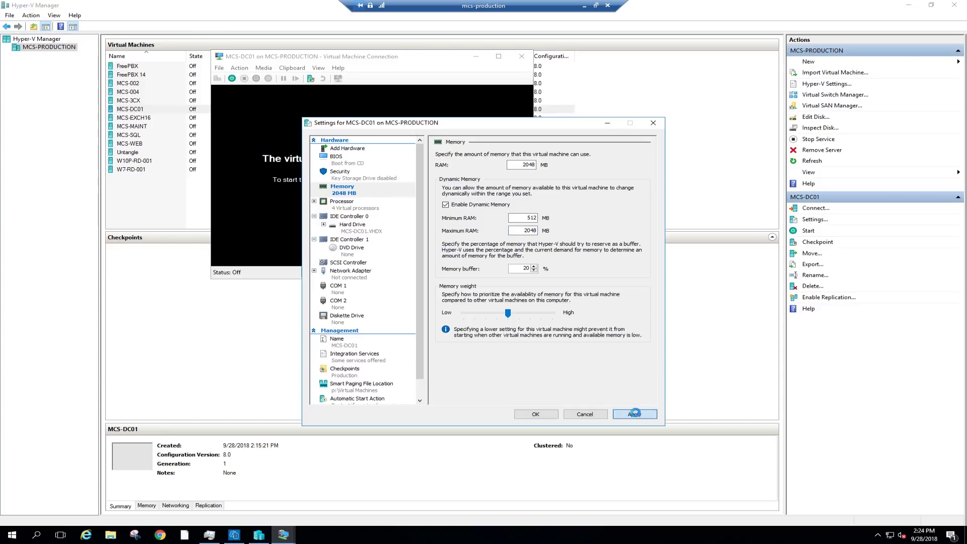
# Reduce the virtual processors from 4 to 2.
pyautogui.click(347, 207)
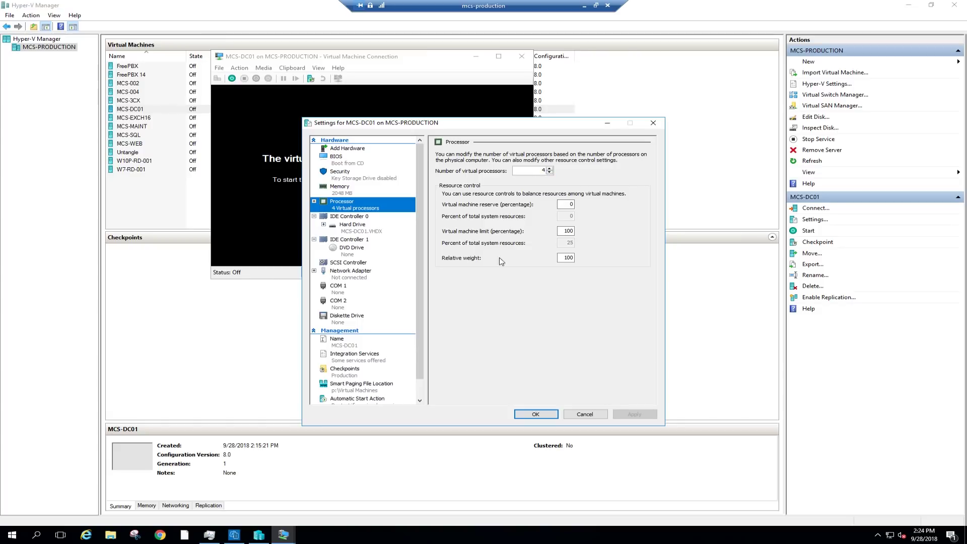
pyautogui.click(549, 173)
pyautogui.click(550, 173)
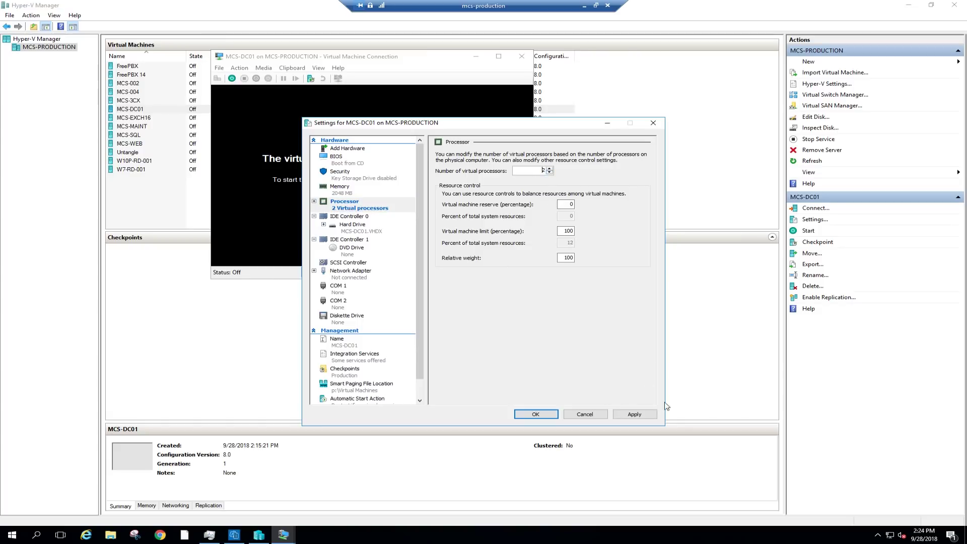
pyautogui.click(647, 414)
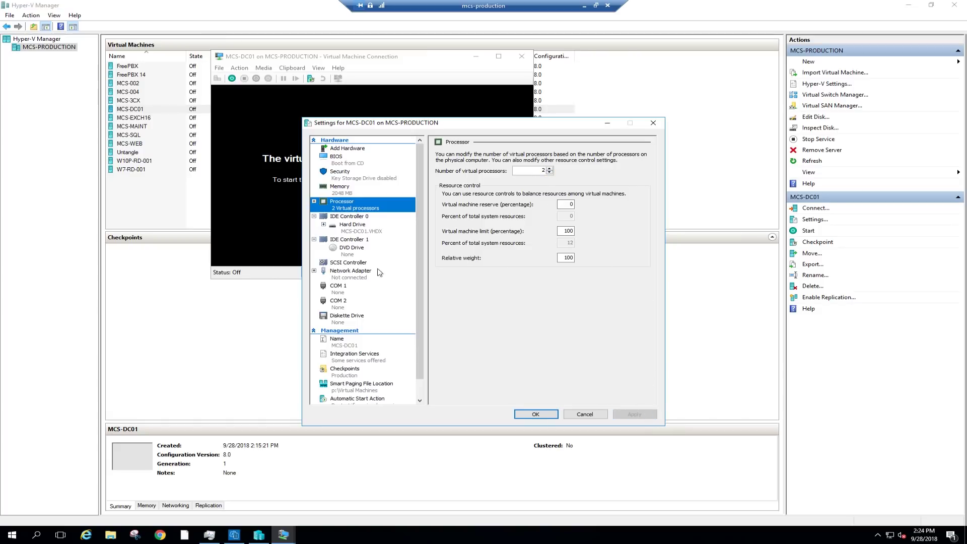
# Connect the network adapter to the Subnet-5 virtual switch and save the settings.
pyautogui.click(340, 279)
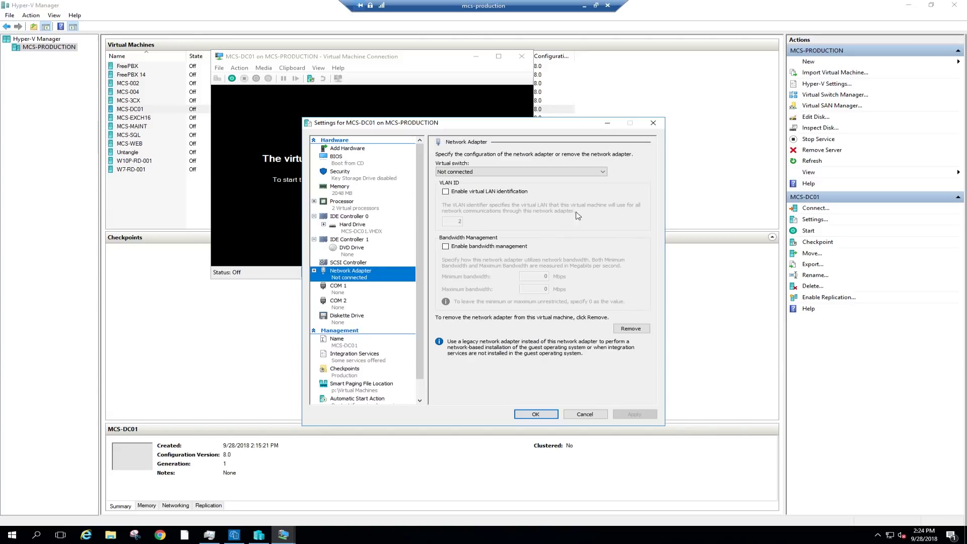
pyautogui.click(602, 172)
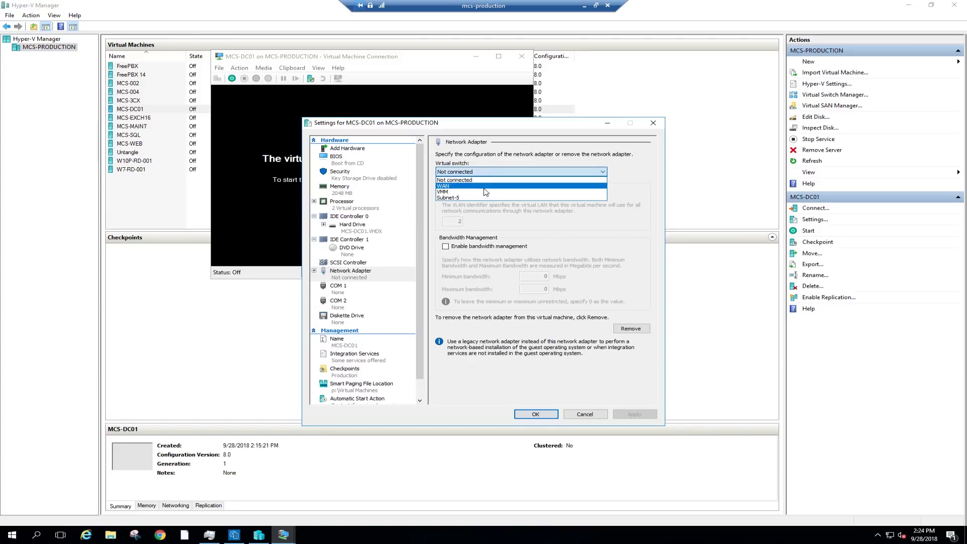
pyautogui.click(464, 198)
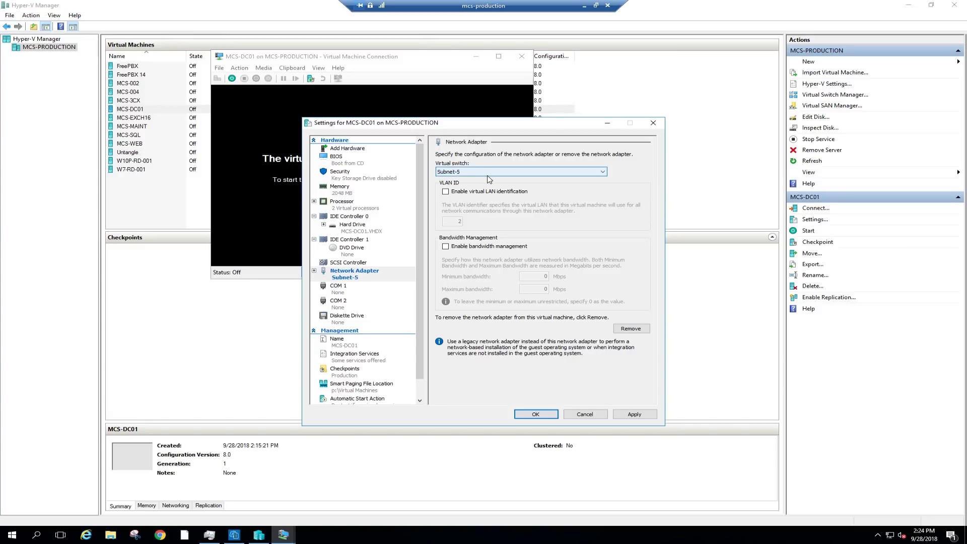
pyautogui.click(635, 414)
pyautogui.click(539, 413)
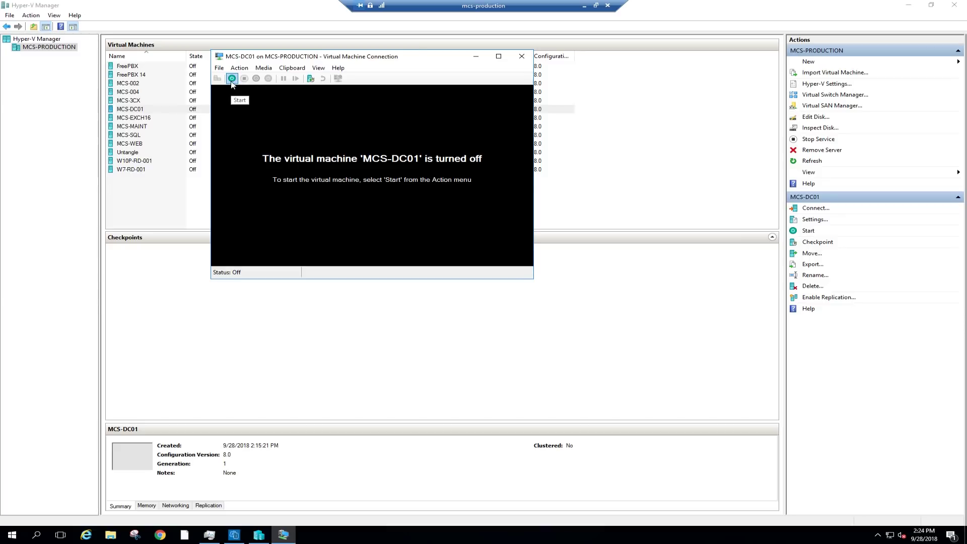
# Start the MCS-DC01 VM and sign in to its Windows desktop with the account password.
pyautogui.click(232, 78)
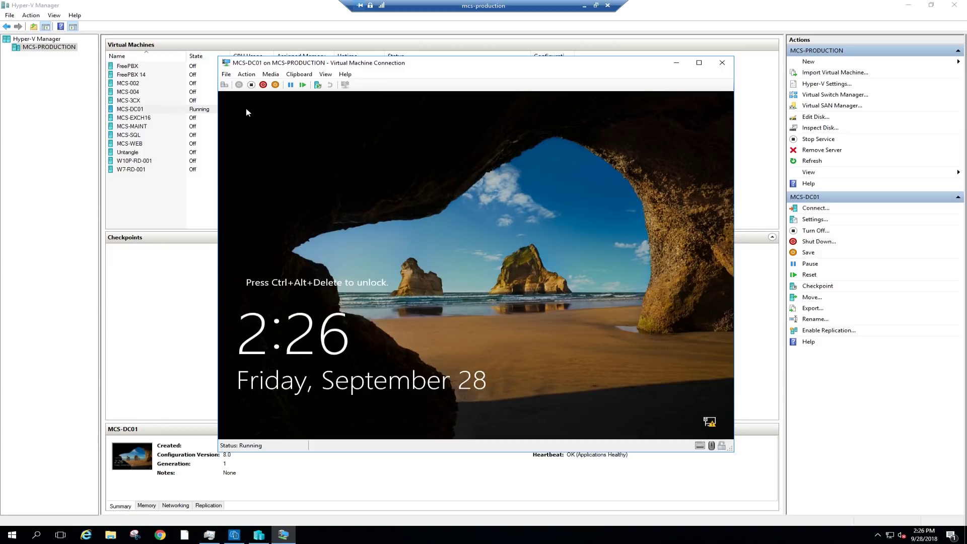
pyautogui.click(224, 85)
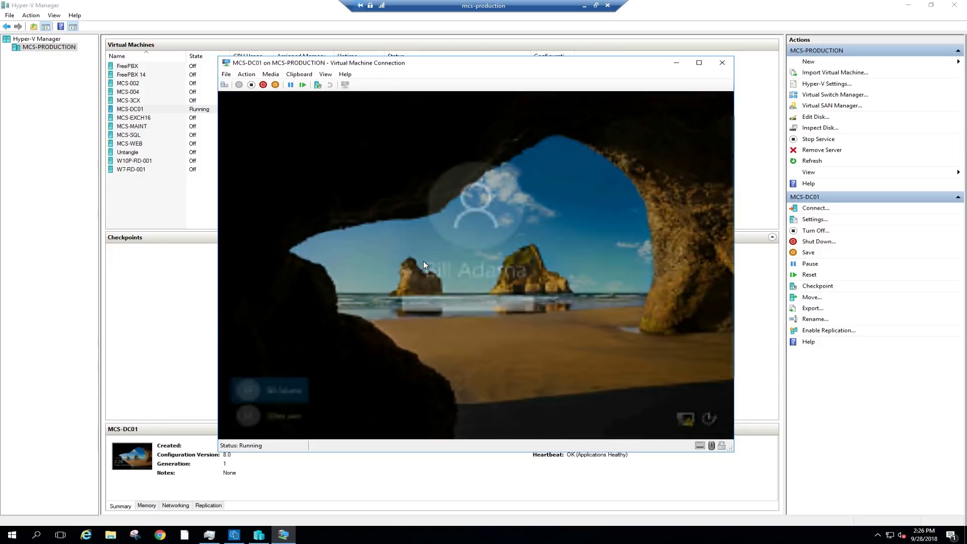
pyautogui.write('***')
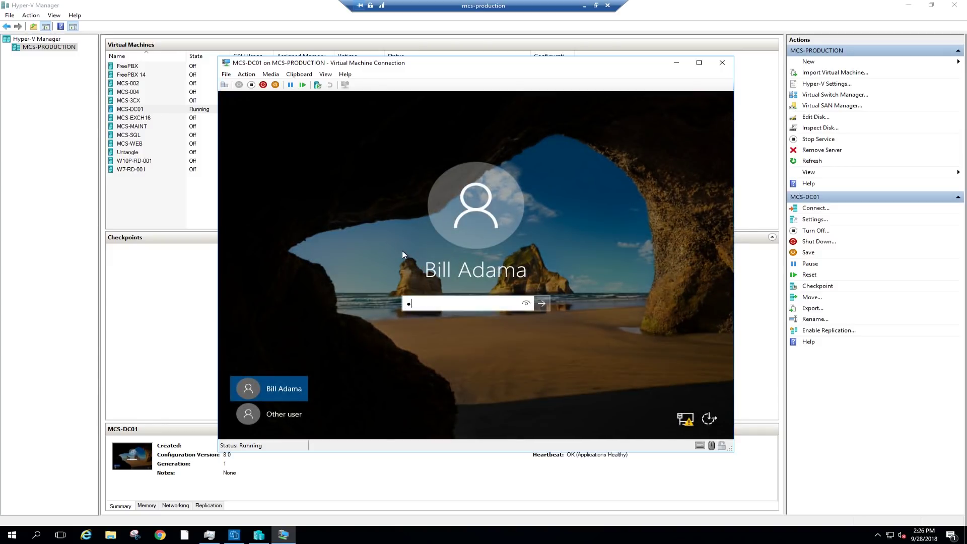
pyautogui.write('*****')
pyautogui.press('Return')
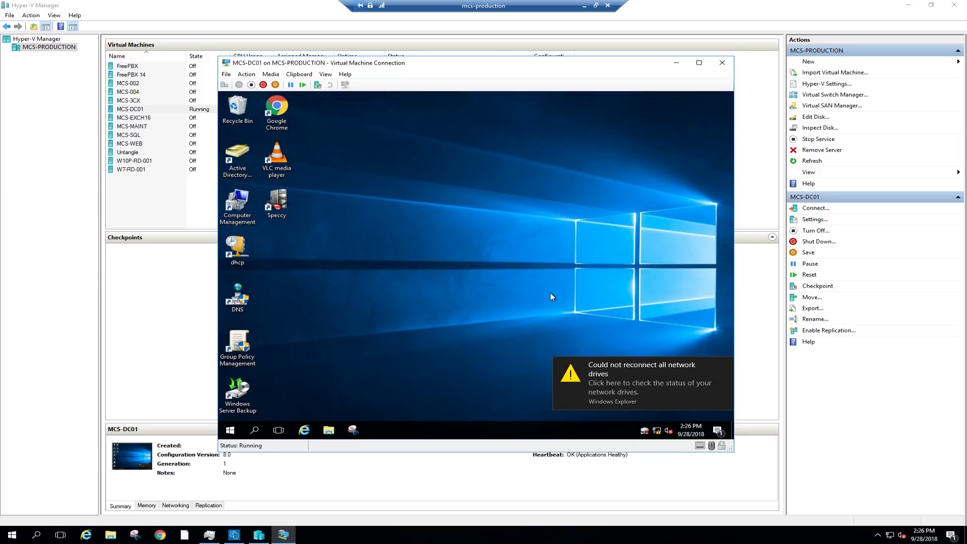
# Dismiss the network drives warning and open the Ethernet 4 adapter's properties from Network and Sharing Center.
pyautogui.click(725, 366)
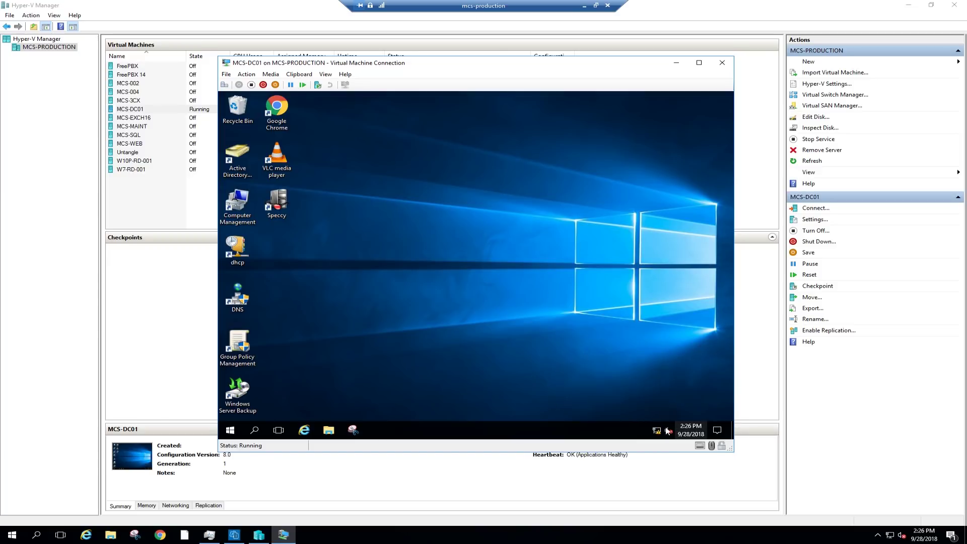
pyautogui.rightClick(656, 432)
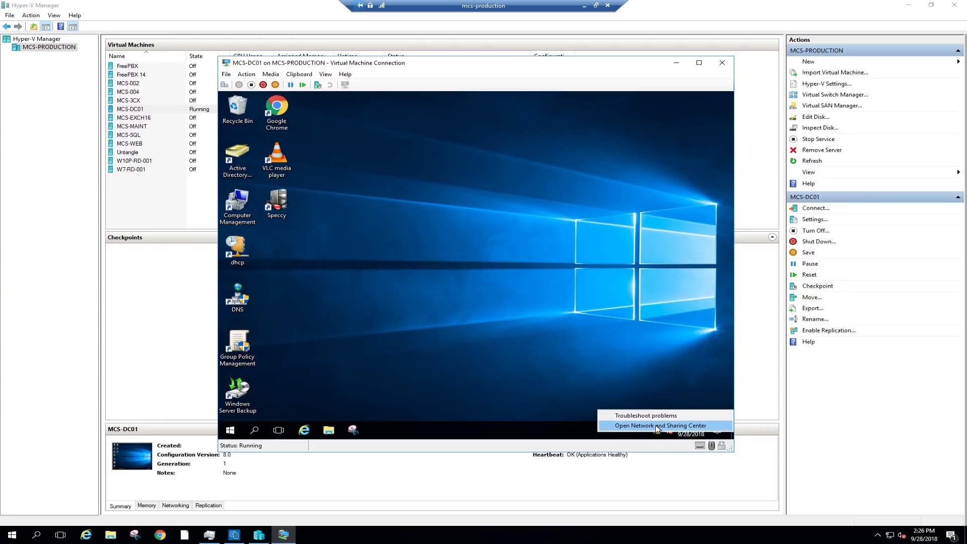
pyautogui.click(657, 426)
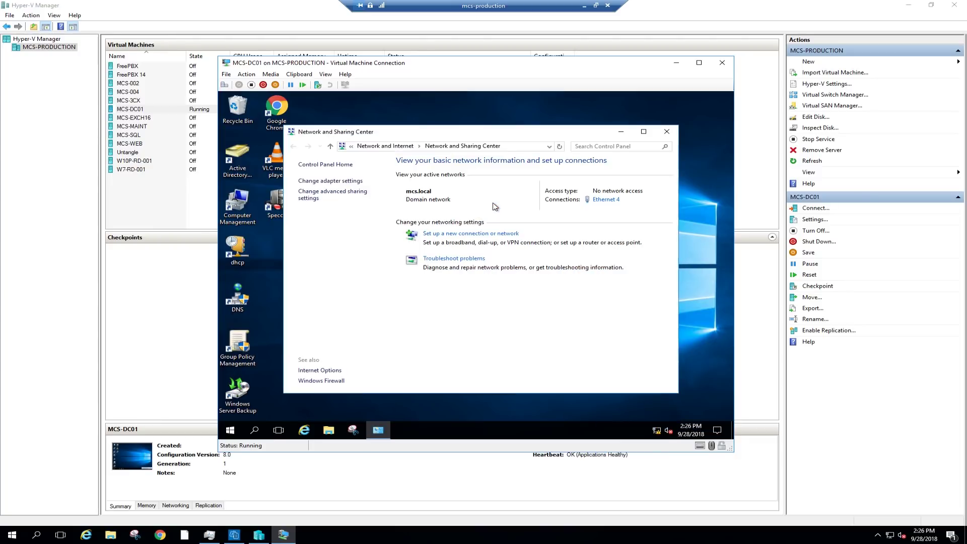
pyautogui.click(332, 180)
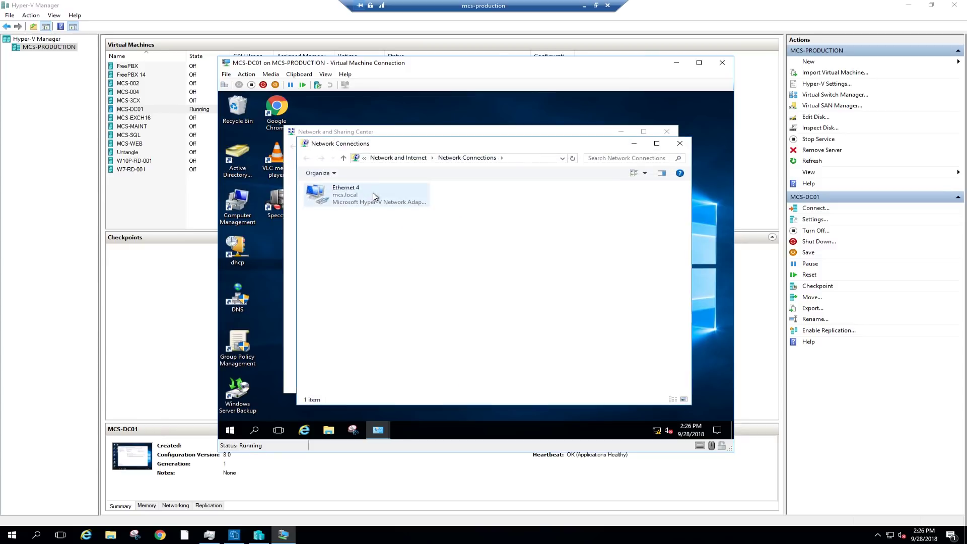
pyautogui.rightClick(341, 197)
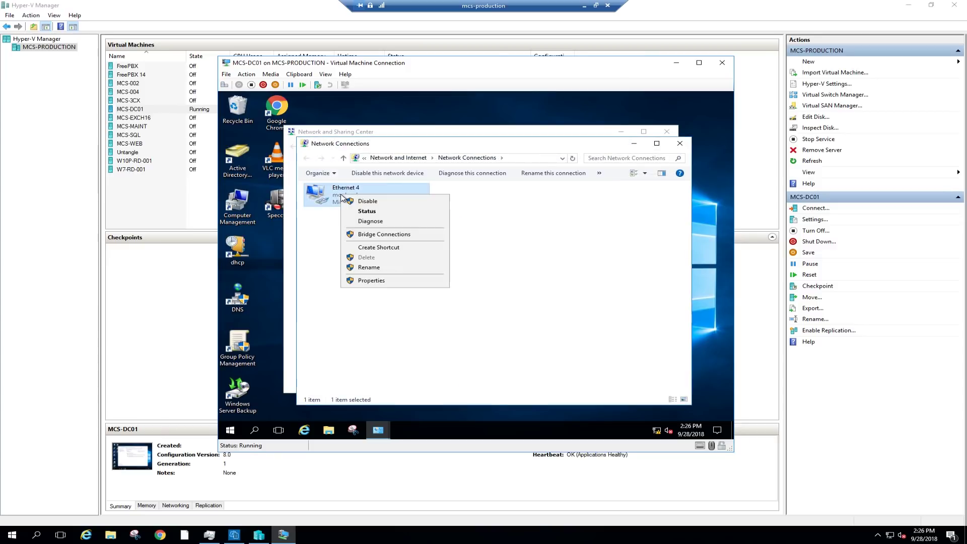
pyautogui.click(370, 282)
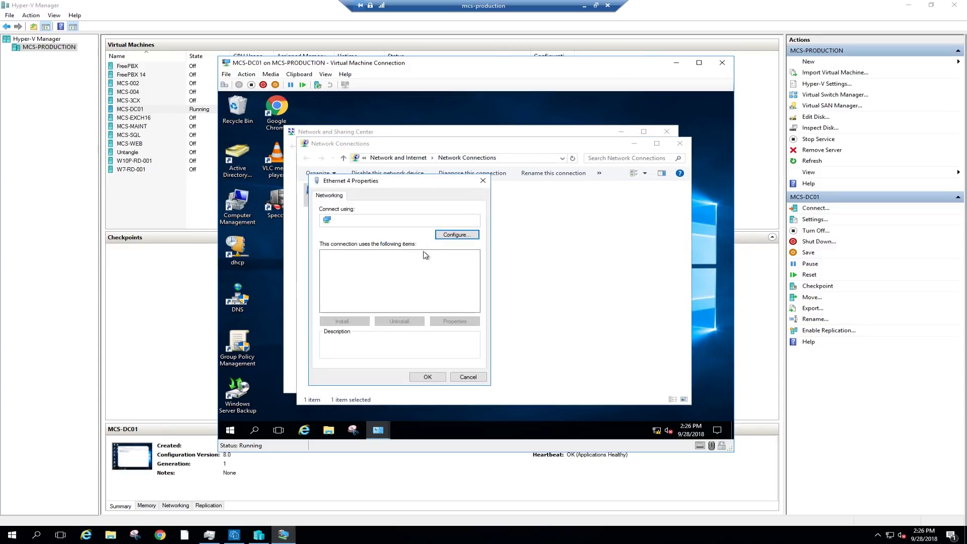
# Give Ethernet 4 static IPv4 192.168.5.1/255.255.255.0, gateway 192.168.5.254, DNS 127.0.0.1.
pyautogui.doubleClick(409, 278)
pyautogui.click(397, 282)
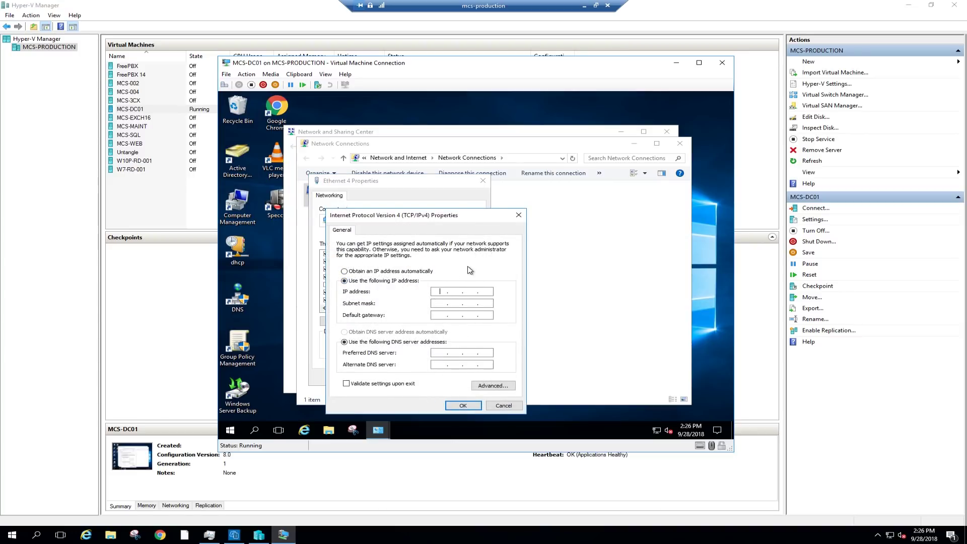
pyautogui.write('192')
pyautogui.press('Tab')
pyautogui.press('Tab')
pyautogui.write('192 . 168 . 5 . 254')
pyautogui.press('Tab')
pyautogui.press('Tab')
pyautogui.write('127')
pyautogui.click(464, 405)
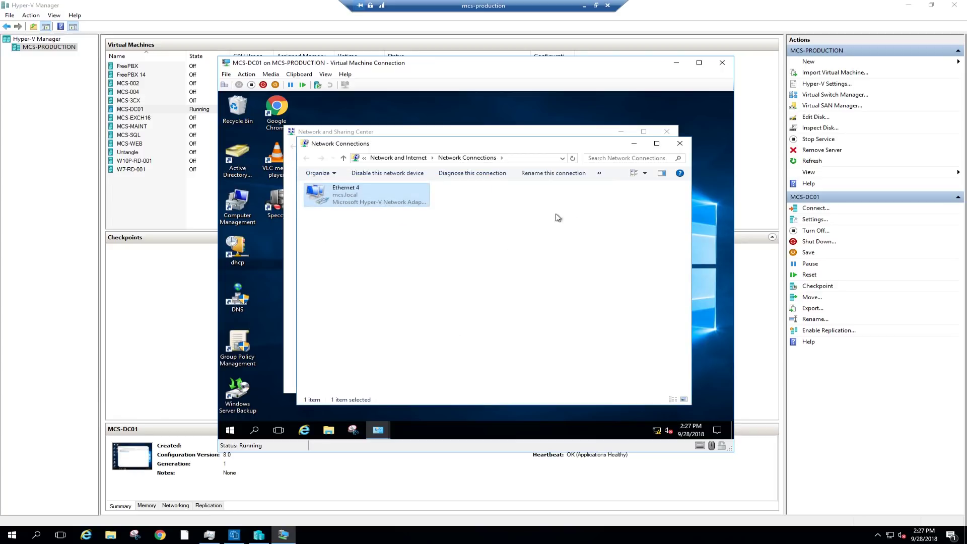
pyautogui.click(679, 144)
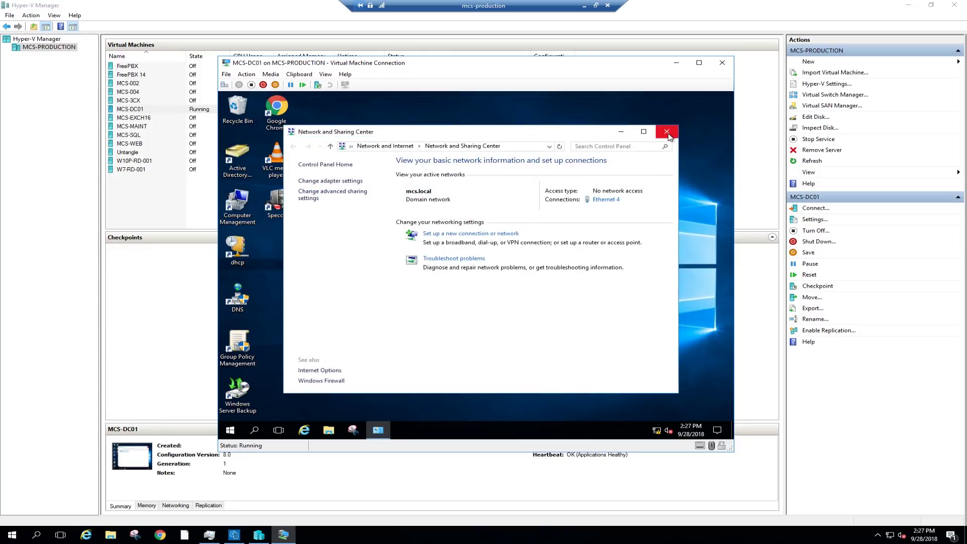
# Shut down MCS-DC01 with the reason Hardware: Maintenance (Planned).
pyautogui.click(668, 136)
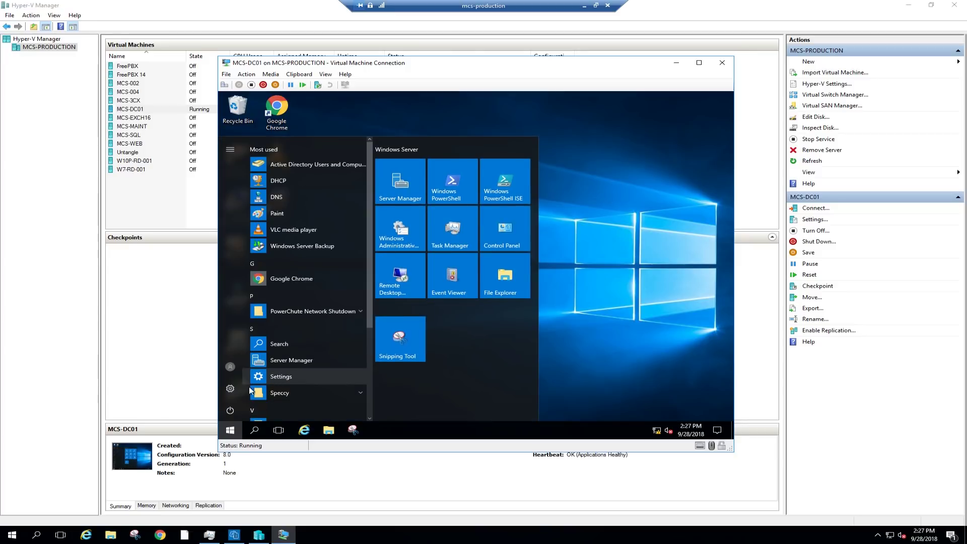
pyautogui.click(231, 410)
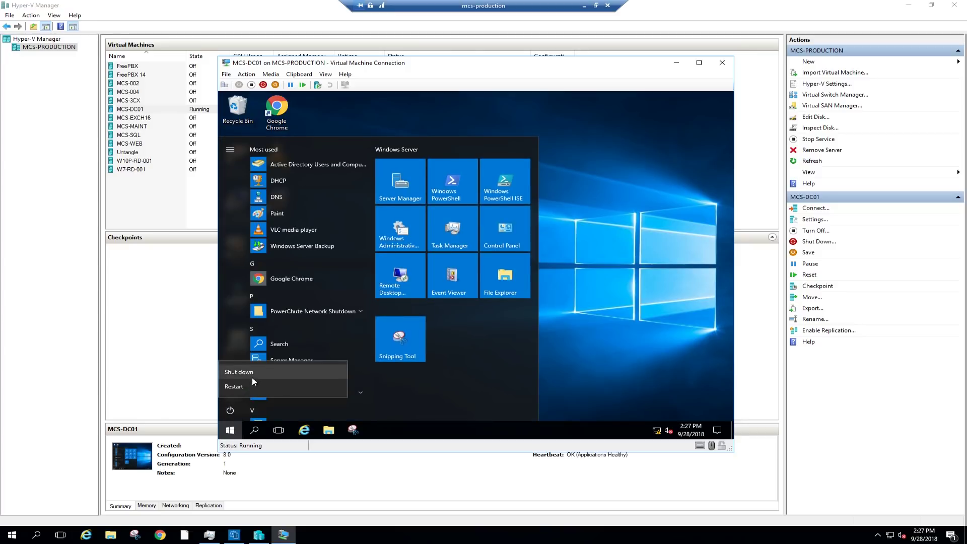
pyautogui.click(244, 386)
pyautogui.click(302, 364)
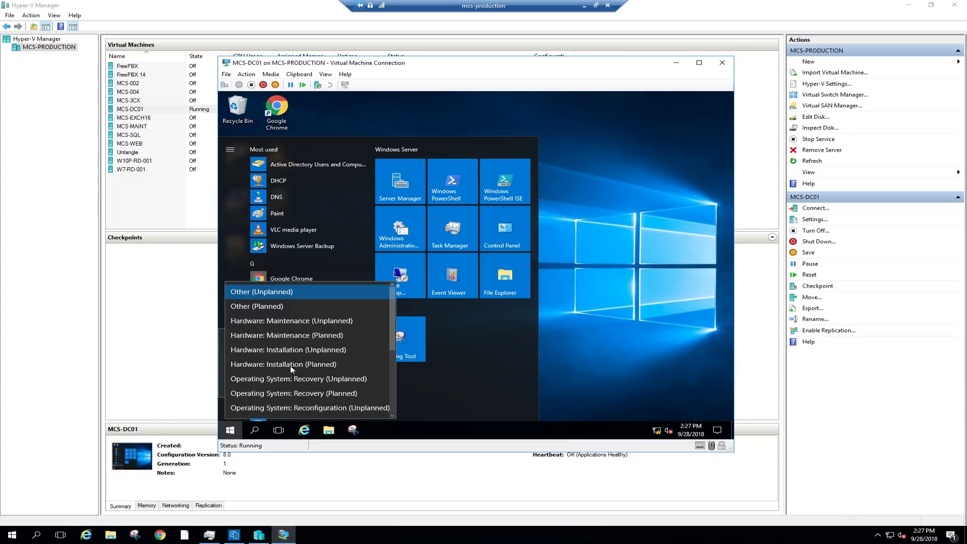
pyautogui.click(289, 336)
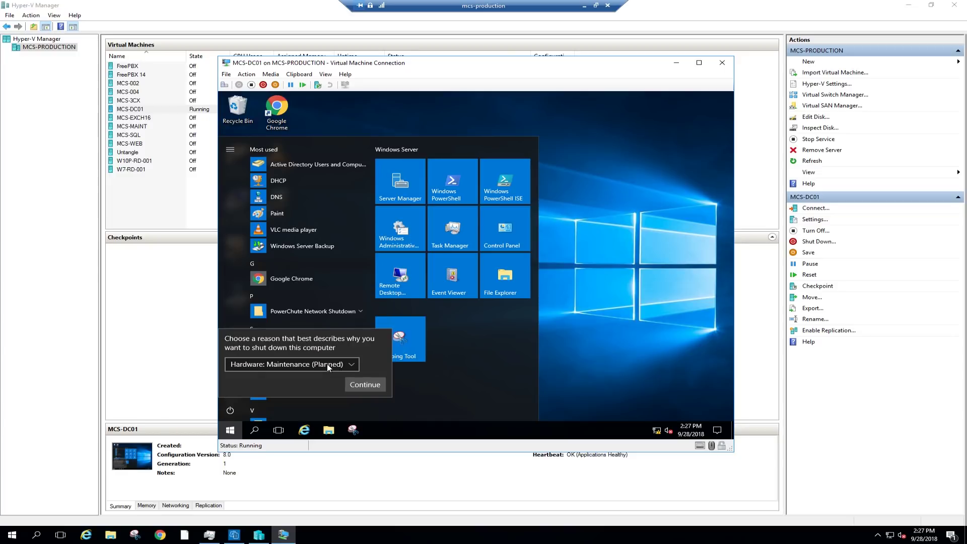
pyautogui.click(355, 381)
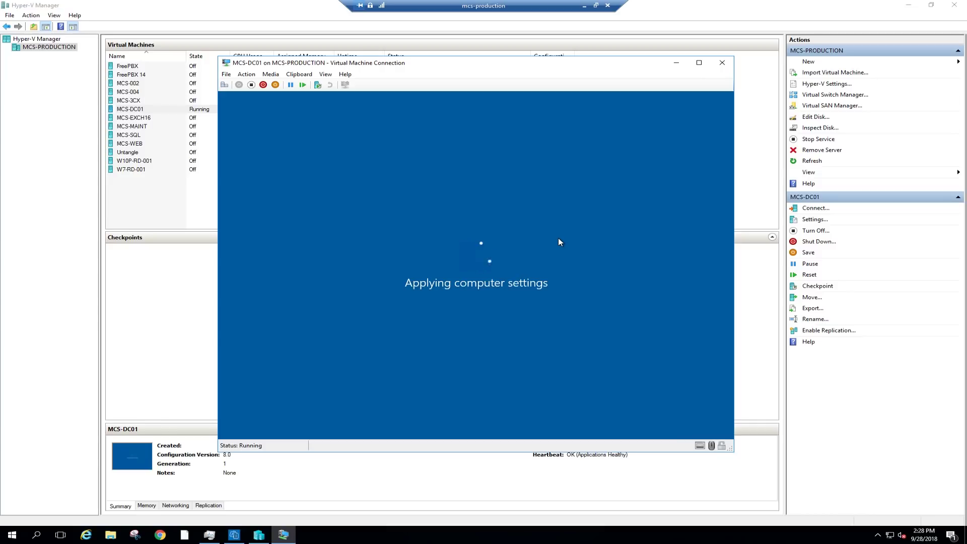
# Sign back in to MCS-DC01 with the account password.
pyautogui.moveTo(498, 69)
pyautogui.mouseDown()
pyautogui.moveTo(475, 147)
pyautogui.moveTo(504, 60)
pyautogui.mouseUp()
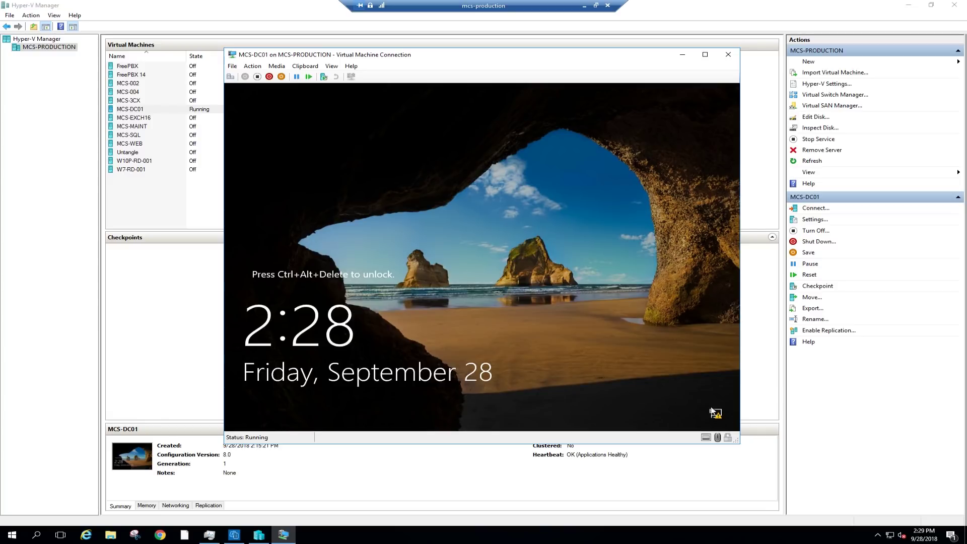
pyautogui.hotkey('ctrl', 'alt', 'End')
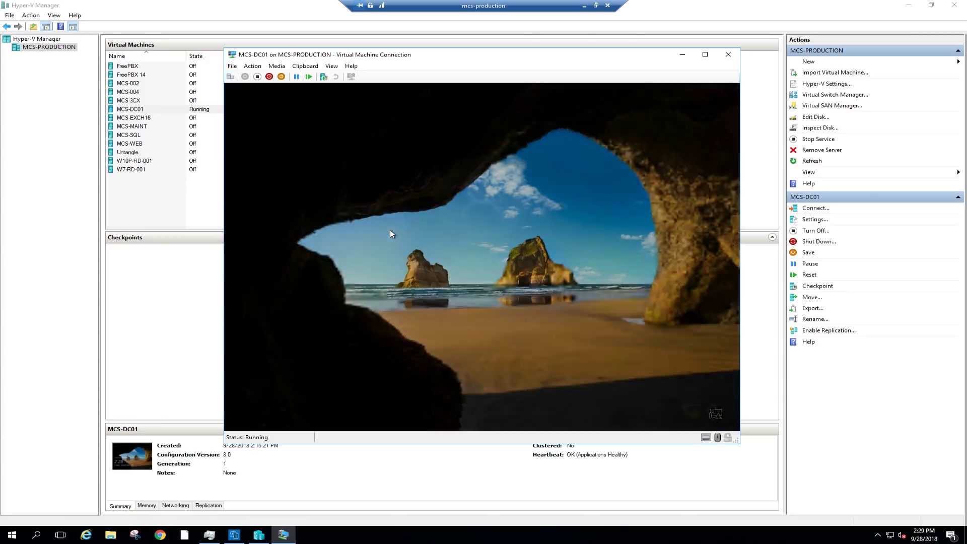
pyautogui.write('••••••••')
pyautogui.press('Return')
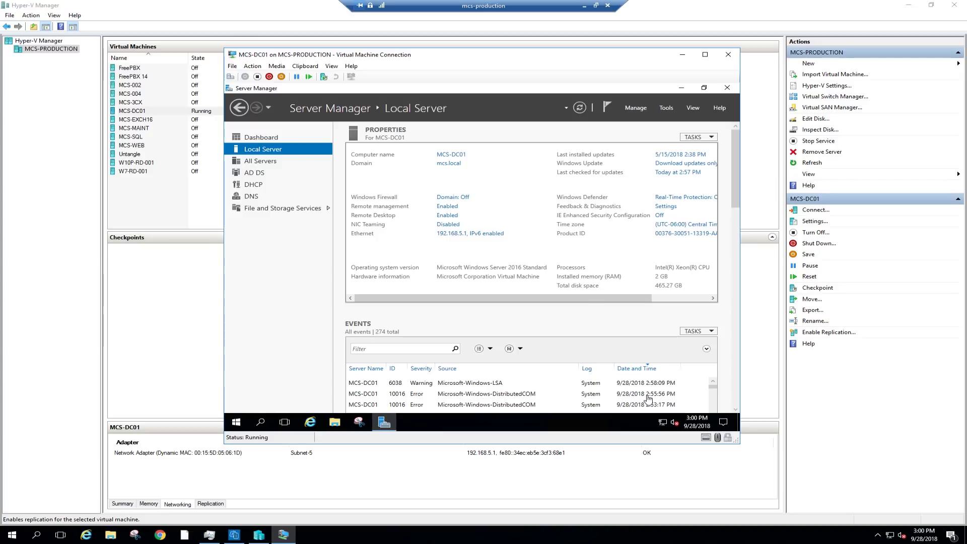
# Confirm in Server Manager's Local Server that Ethernet shows 192.168.5.1, then close it.
pyautogui.click(716, 402)
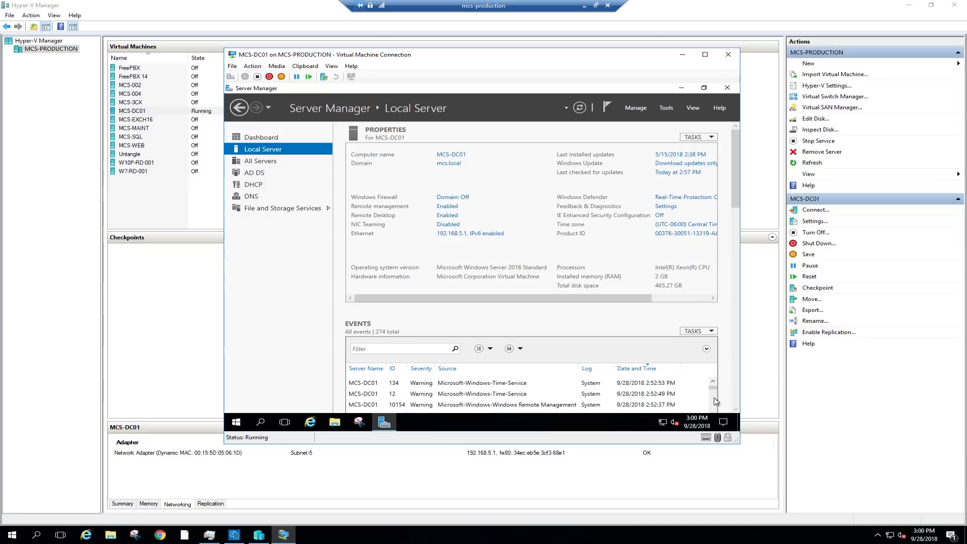
pyautogui.click(712, 381)
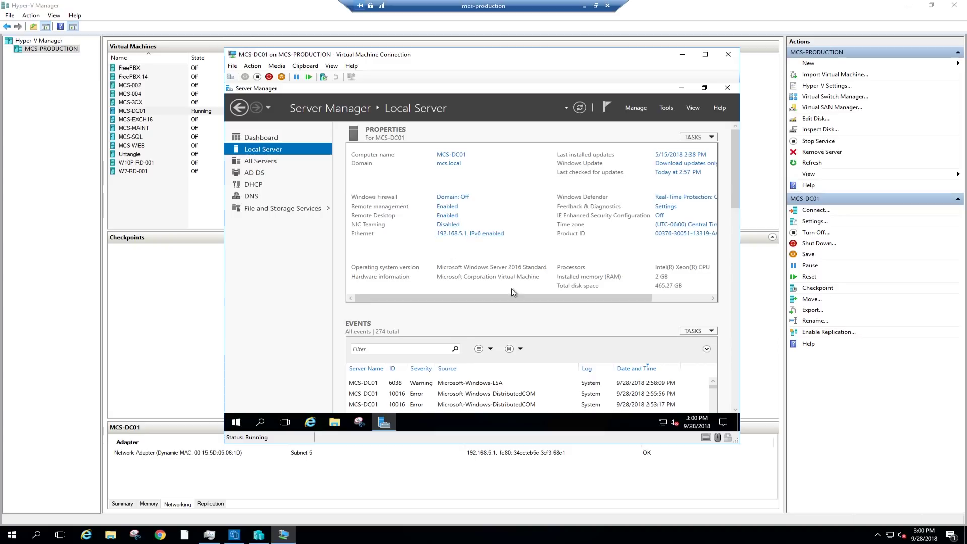
pyautogui.click(689, 298)
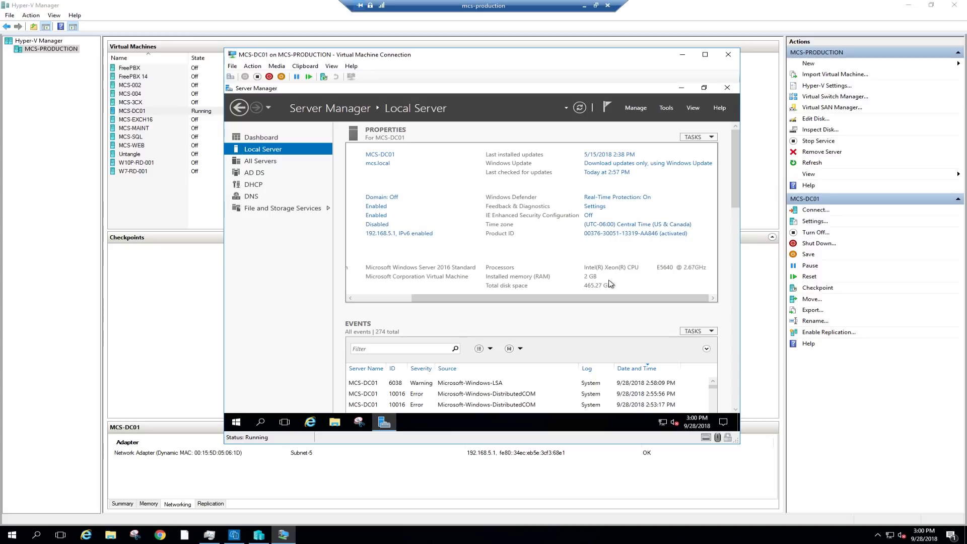
pyautogui.click(385, 298)
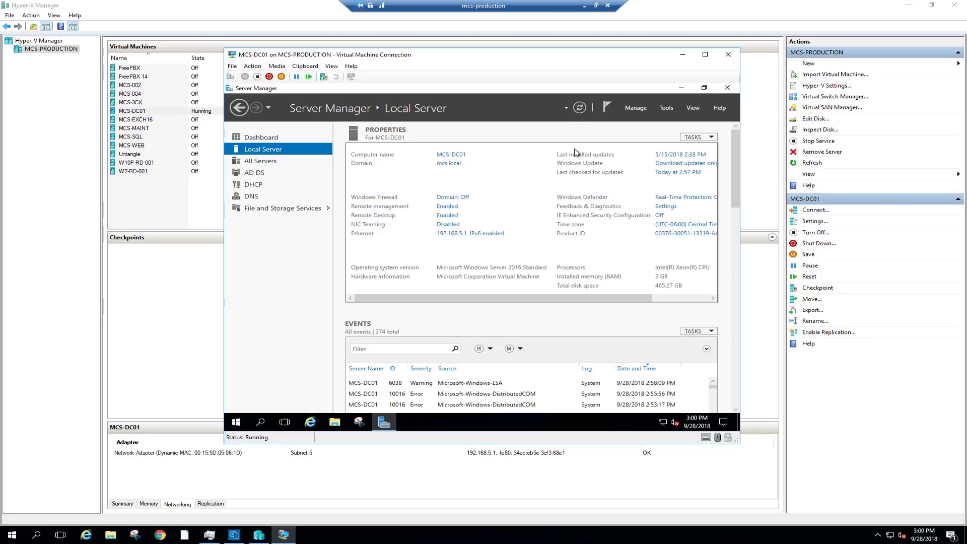
pyautogui.click(727, 87)
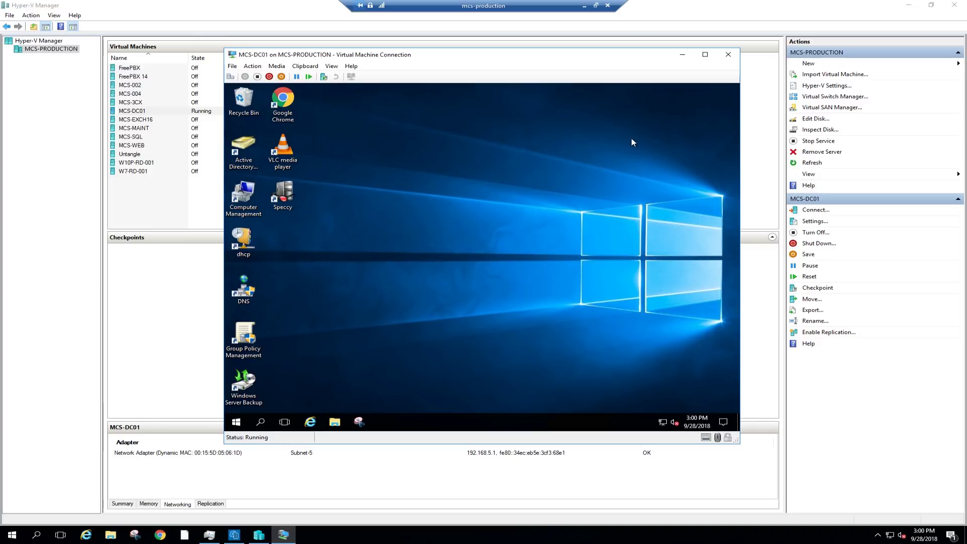
# Shut down MCS-DC01 with the reason Hardware: Maintenance (Unplanned) until the VM is off.
pyautogui.click(236, 422)
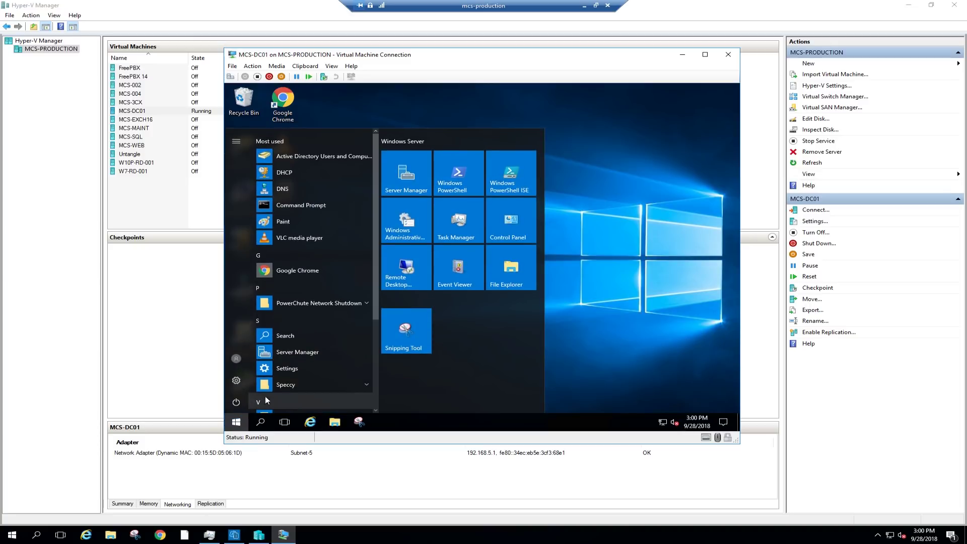
pyautogui.click(237, 402)
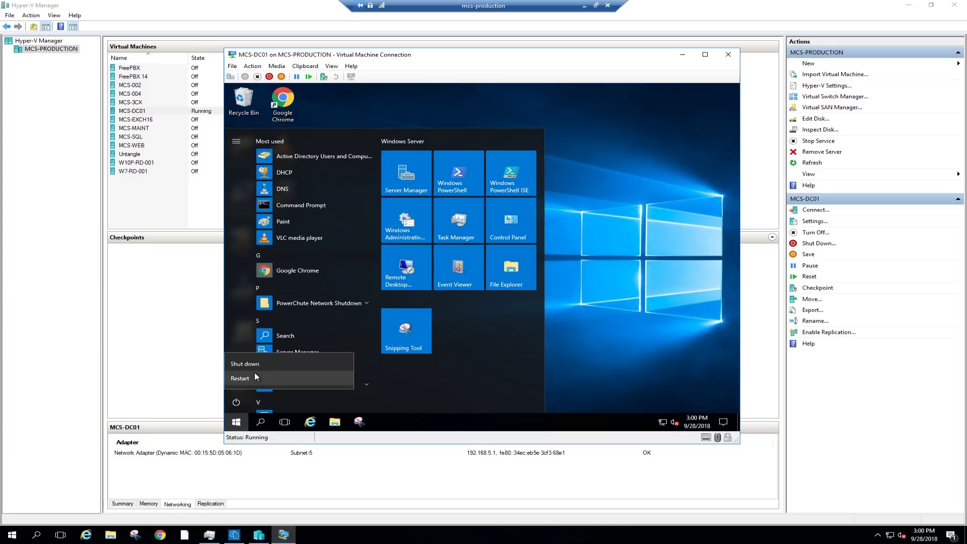
pyautogui.click(255, 377)
pyautogui.click(278, 356)
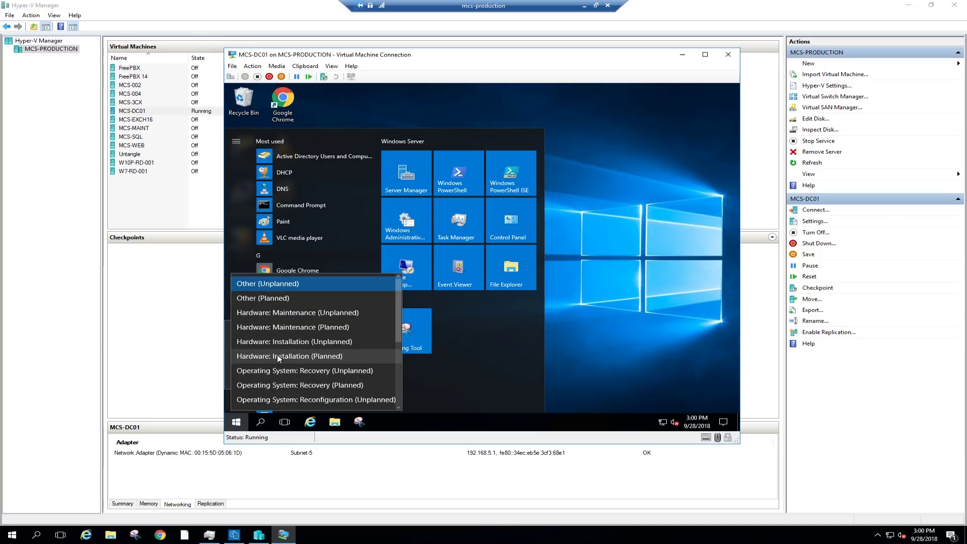
pyautogui.click(285, 314)
pyautogui.click(370, 376)
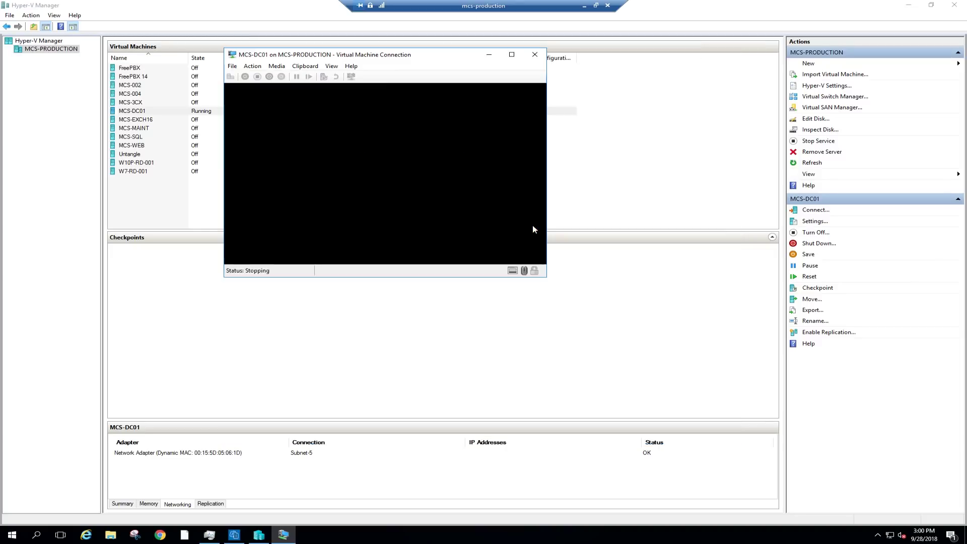
pyautogui.click(232, 67)
pyautogui.click(277, 65)
# Set MCS-DC01's Automatic Start Action to Always start with a 30-second delay.
pyautogui.click(233, 67)
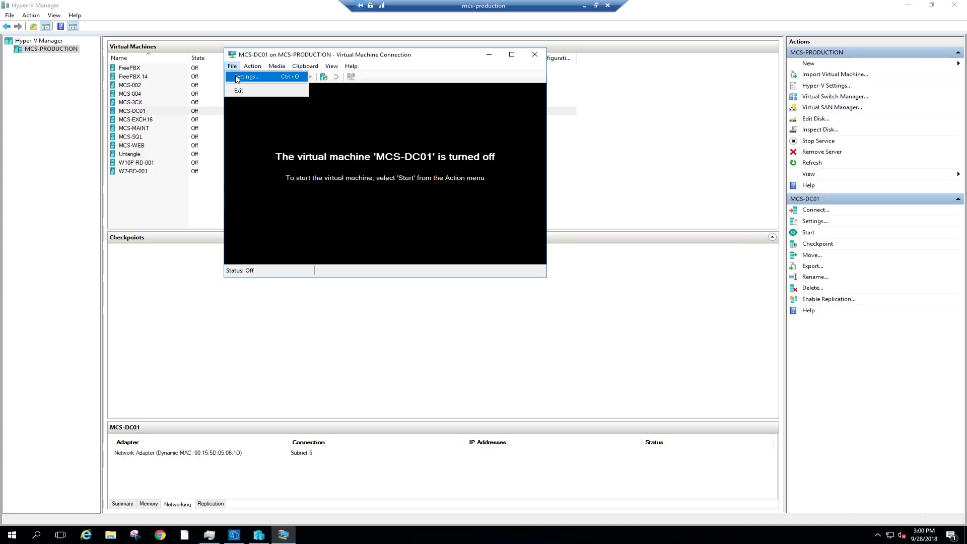
pyautogui.click(246, 76)
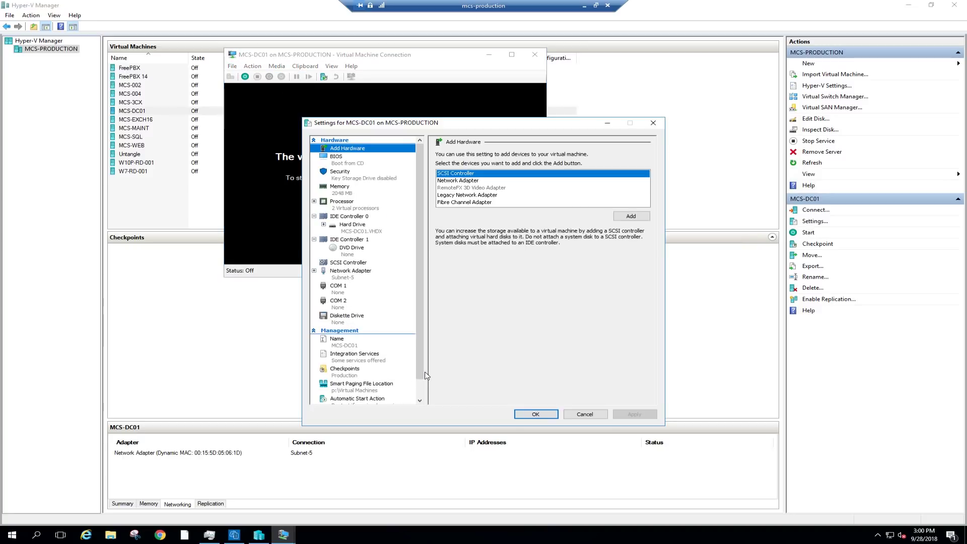
pyautogui.scroll(-1, 420, 390)
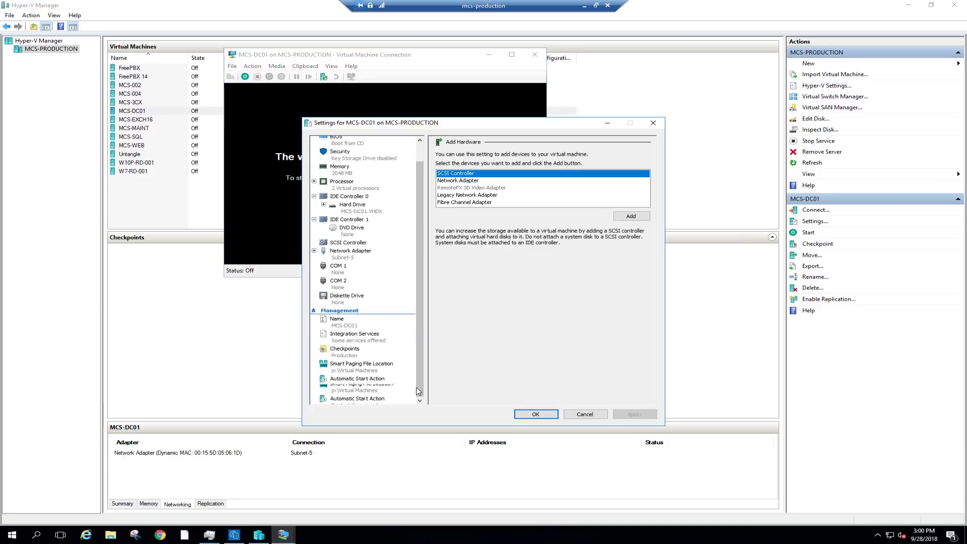
pyautogui.click(357, 384)
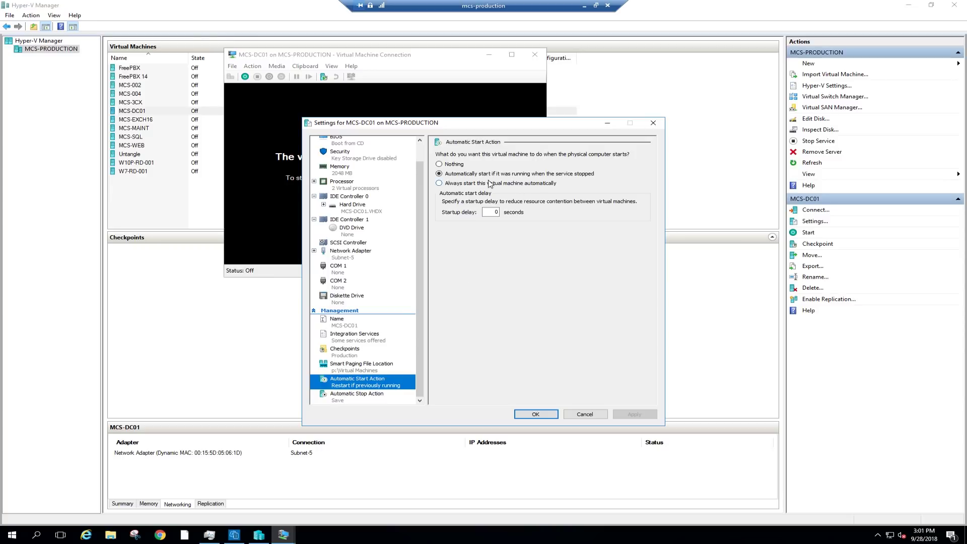
pyautogui.click(439, 183)
pyautogui.press('Tab')
pyautogui.write('30')
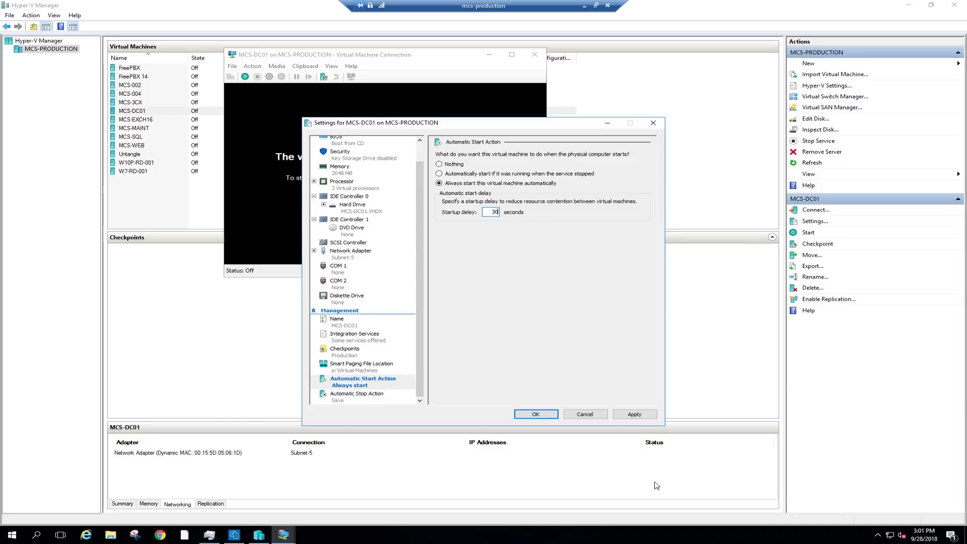
pyautogui.click(634, 415)
# Set the Automatic Stop Action to shut down the guest operating system and save.
pyautogui.click(355, 397)
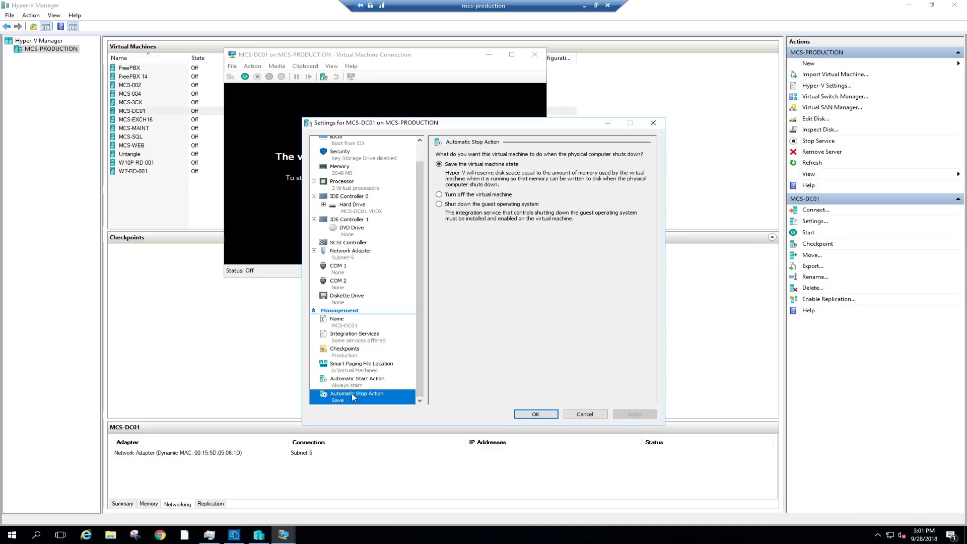
pyautogui.click(439, 204)
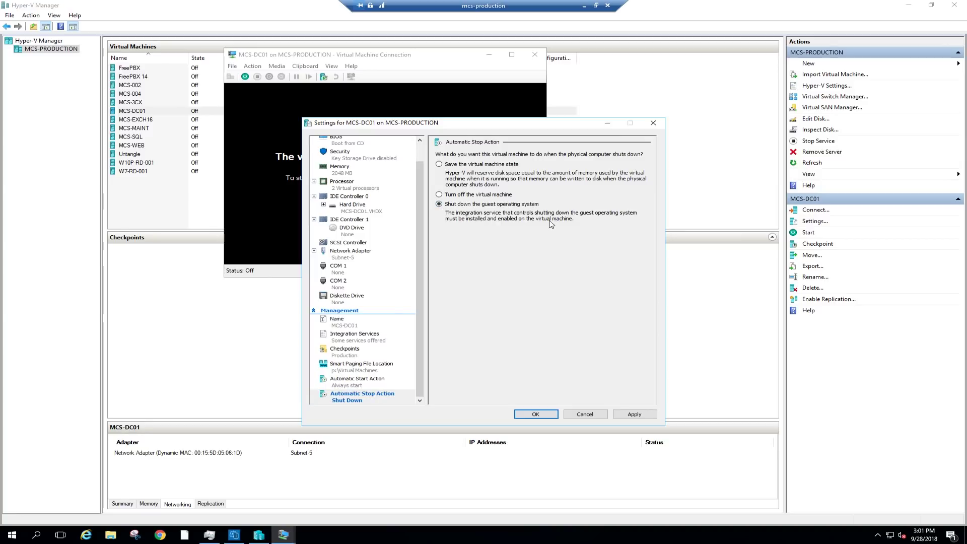
pyautogui.click(636, 414)
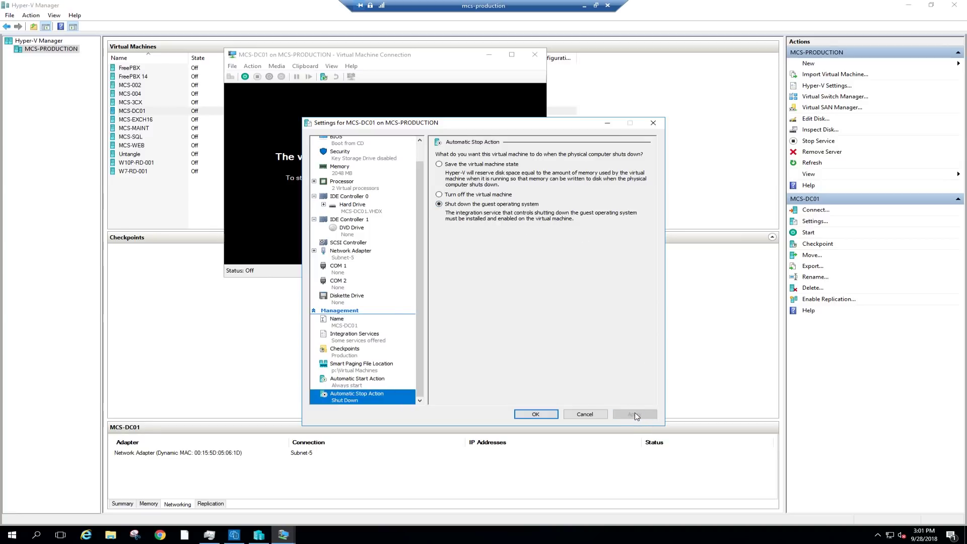
pyautogui.click(534, 414)
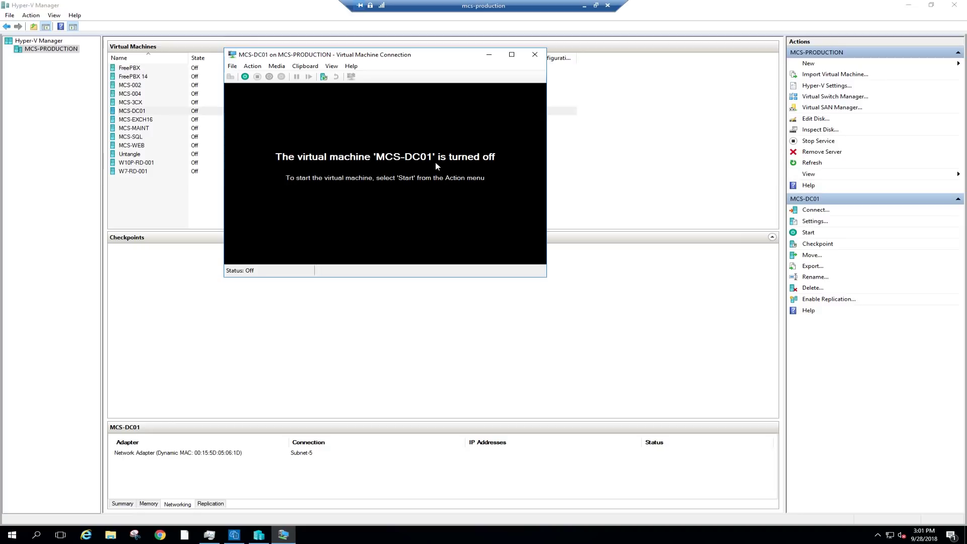
# Power on MCS-DC01 and sign in with the account password.
pyautogui.click(245, 77)
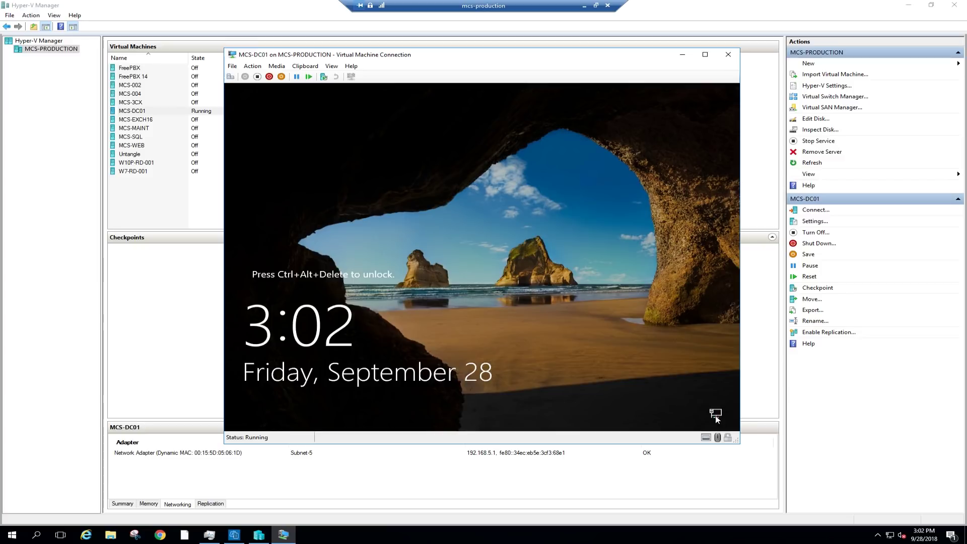
pyautogui.click(230, 76)
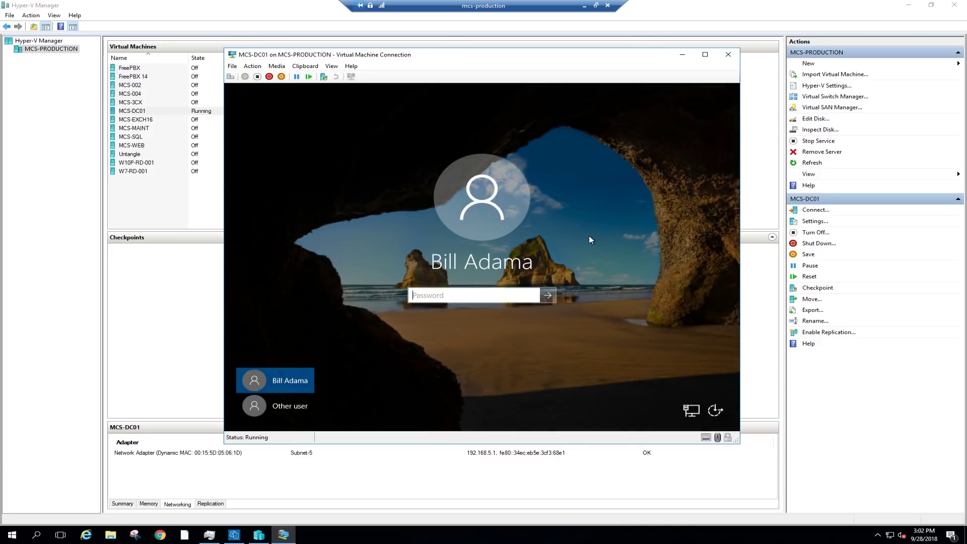
pyautogui.write('password1')
pyautogui.click(548, 295)
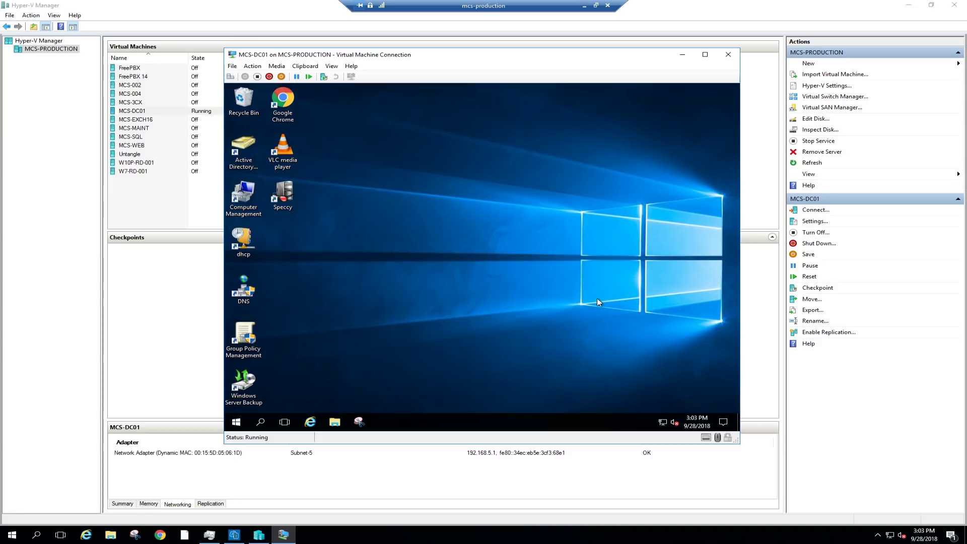
# Sign out of the MCS-DC01 desktop and close its connection window.
pyautogui.click(236, 421)
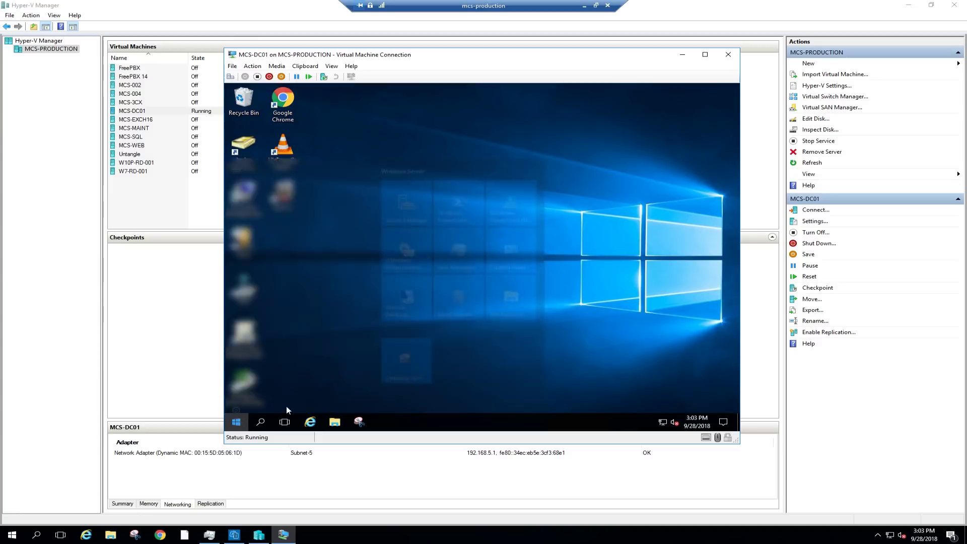
pyautogui.click(236, 359)
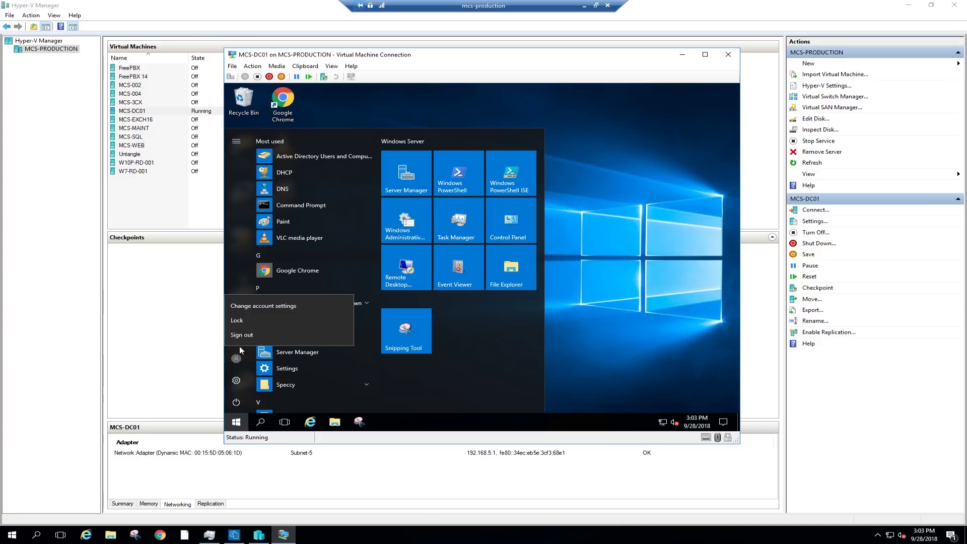
pyautogui.click(252, 339)
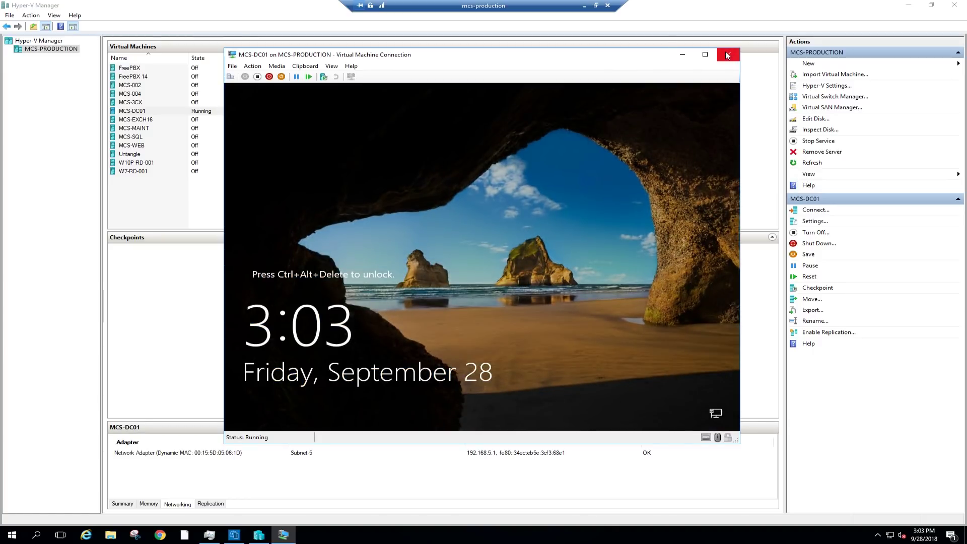
pyautogui.click(733, 54)
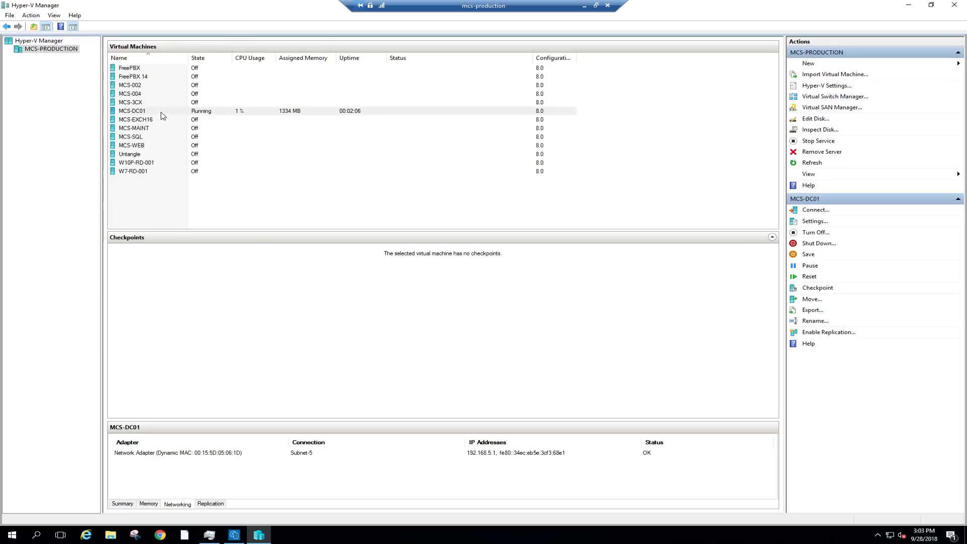
pyautogui.rightClick(161, 112)
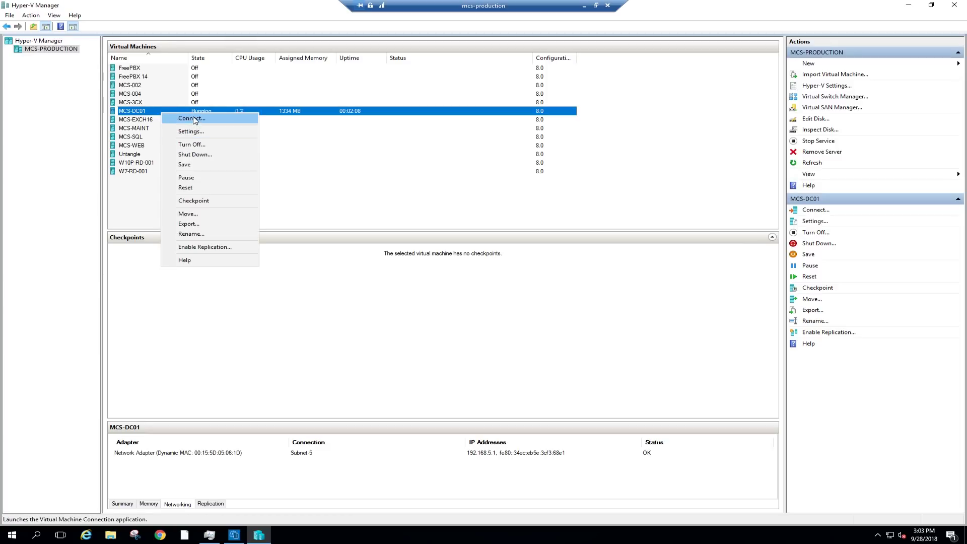
# Export MCS-DC01 to the \\mcs-nas\veeam backups\exports\ folder.
pyautogui.click(203, 223)
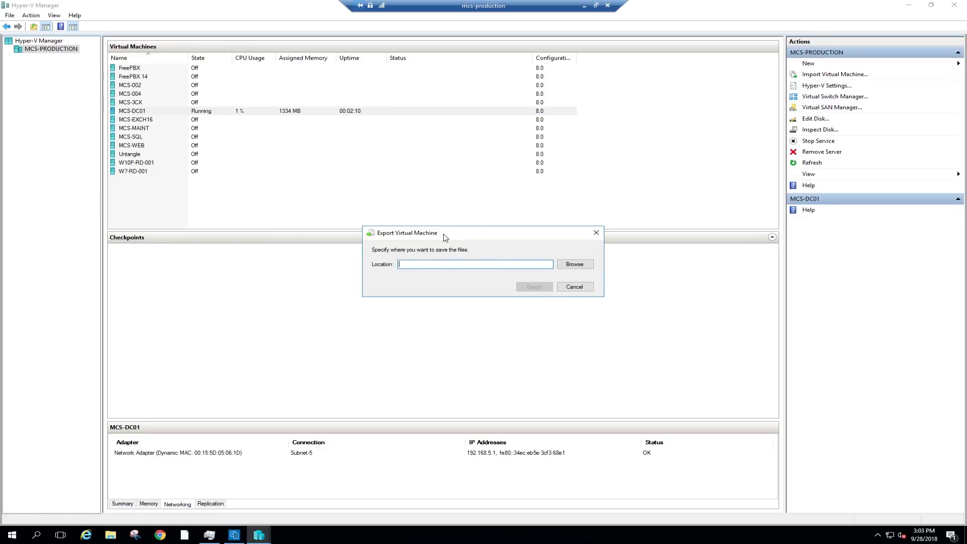
pyautogui.click(582, 265)
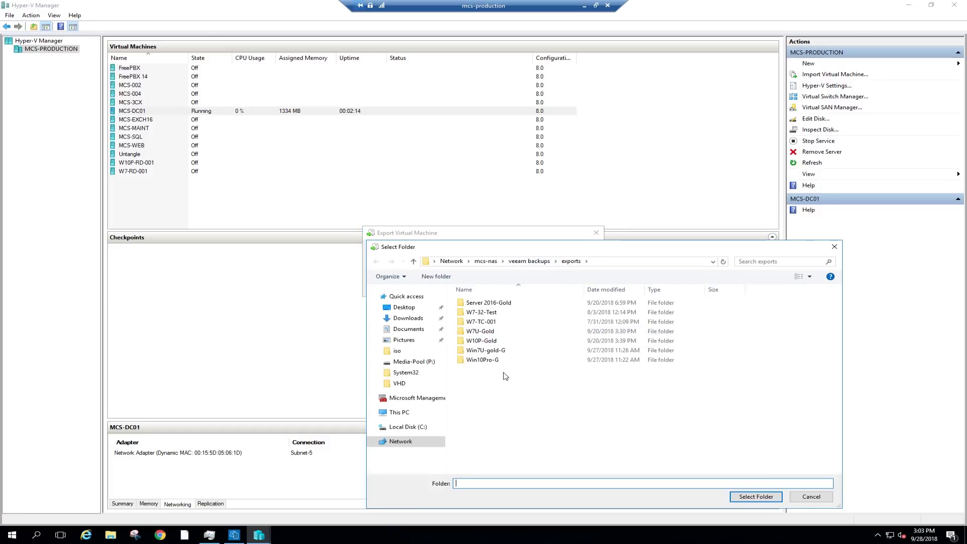
pyautogui.click(757, 497)
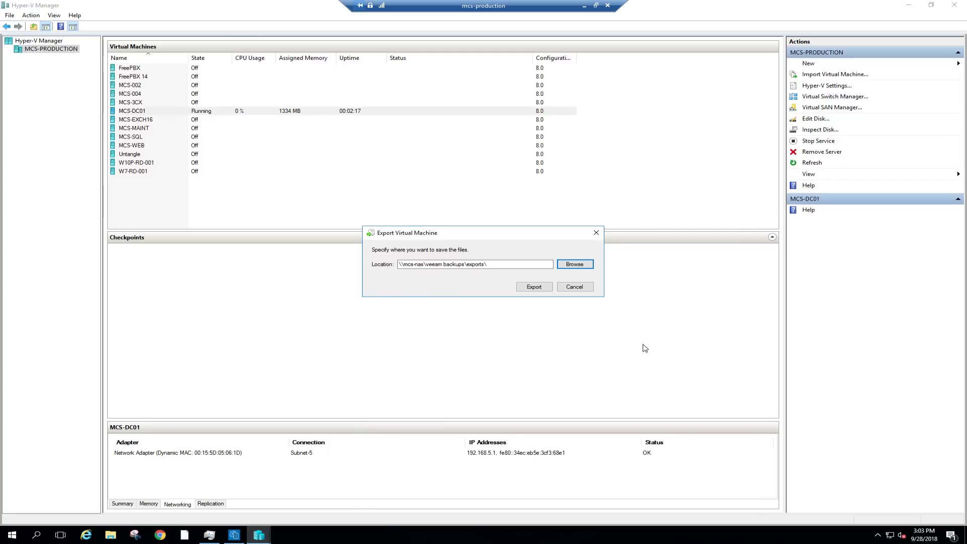
pyautogui.click(533, 287)
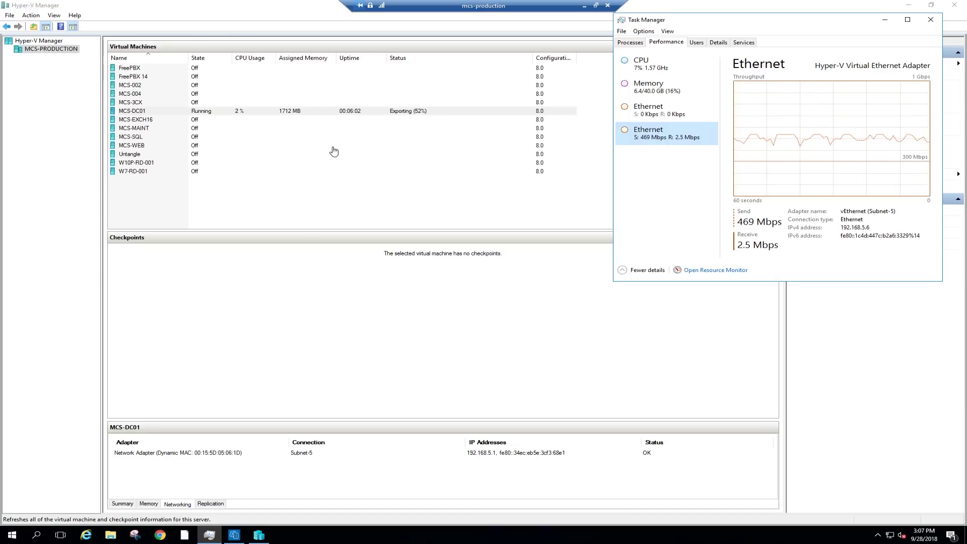
pyautogui.rightClick(162, 116)
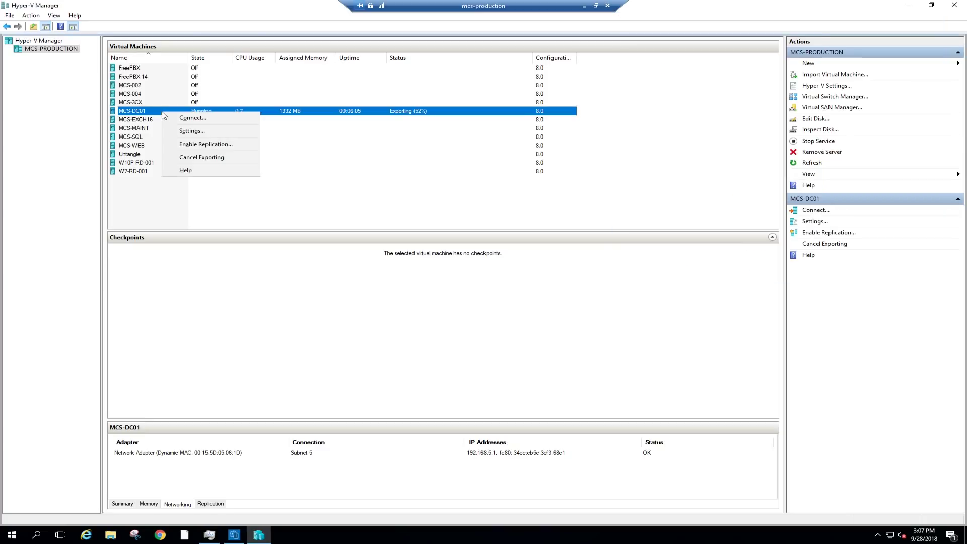
pyautogui.click(371, 190)
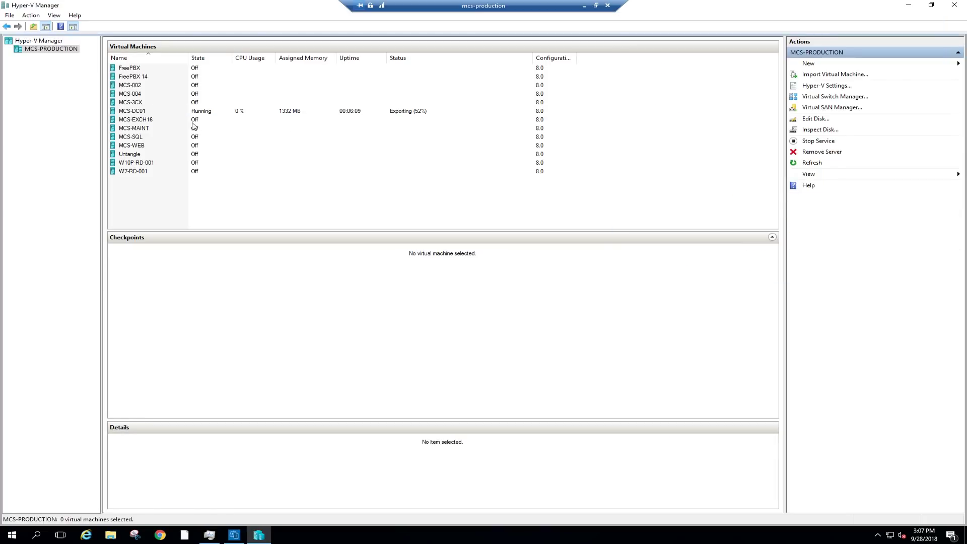
pyautogui.click(356, 113)
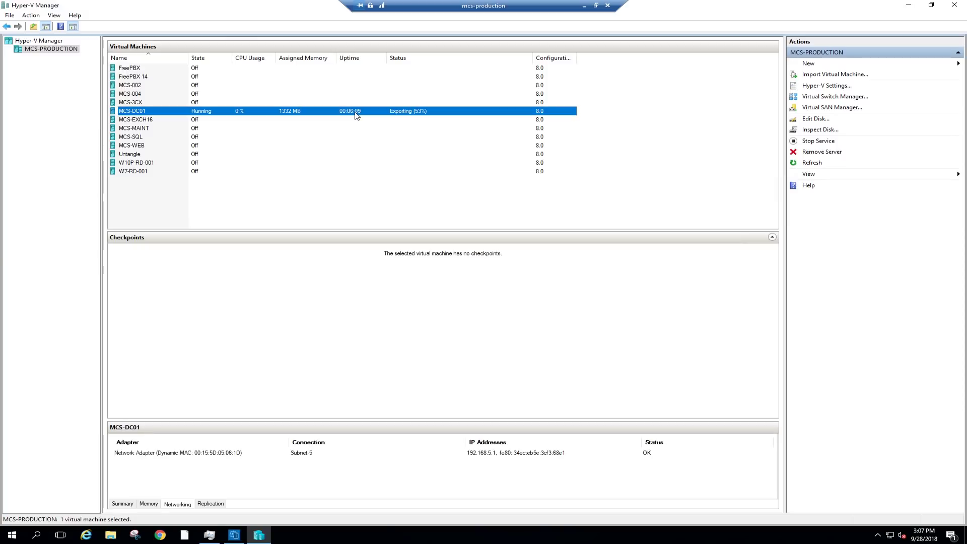
pyautogui.click(209, 534)
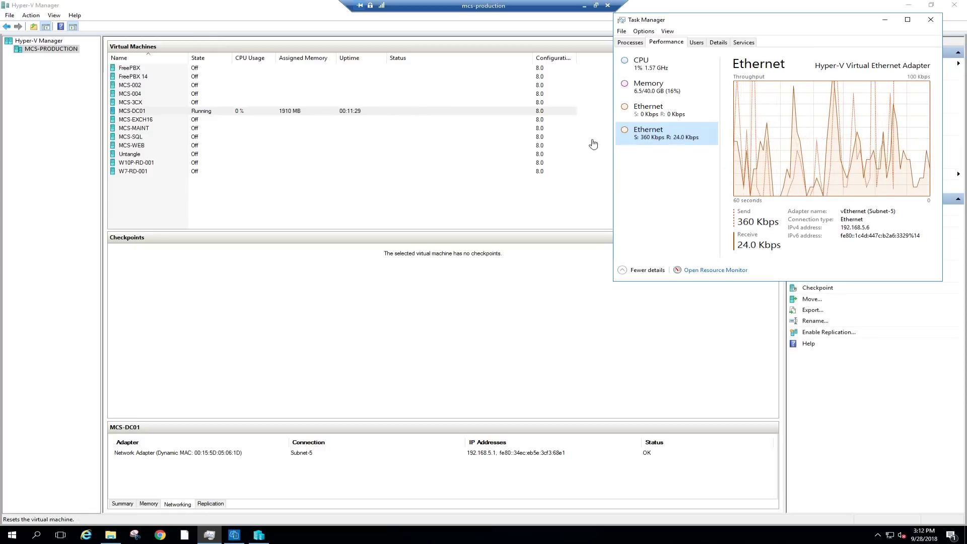
# Take a production checkpoint of MCS-DC01 and acknowledge the checkpoint-created message.
pyautogui.rightClick(205, 115)
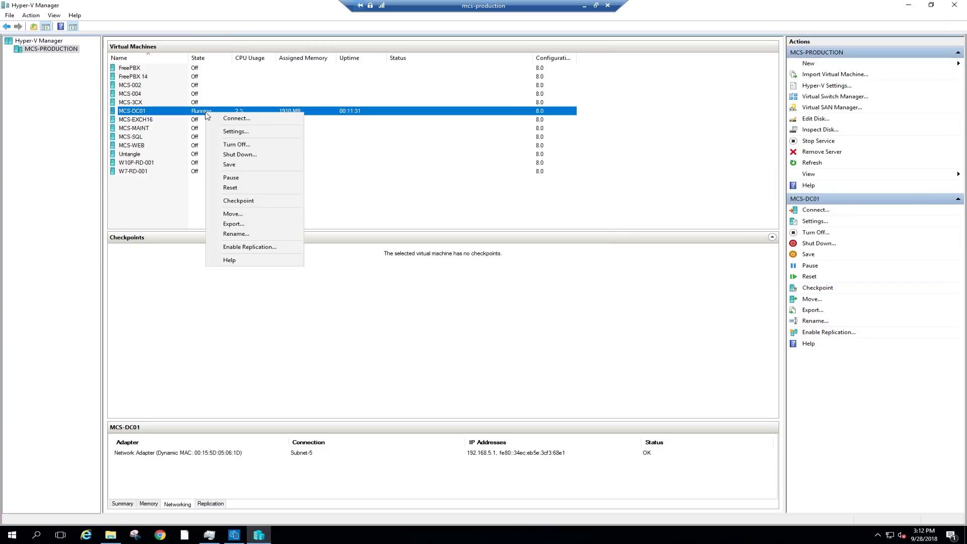
pyautogui.click(256, 205)
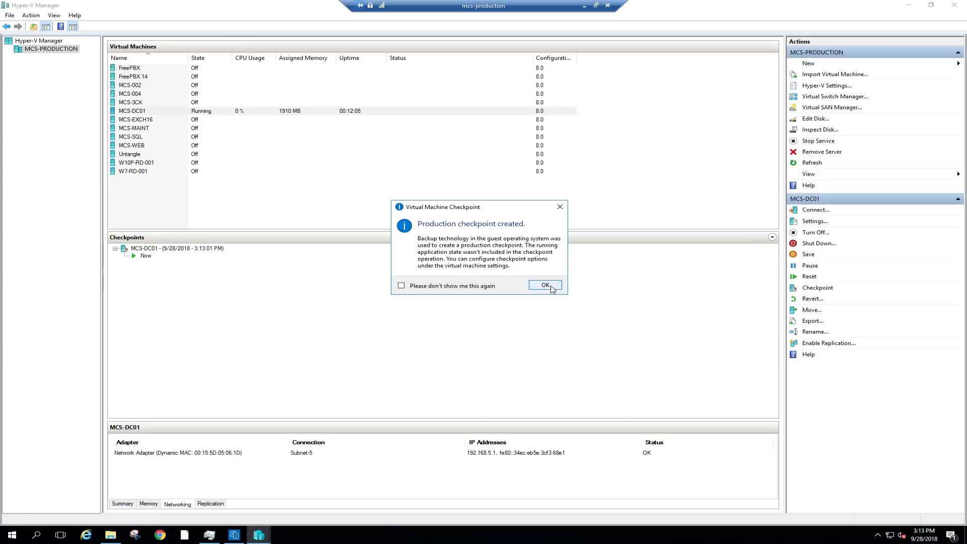
pyautogui.click(545, 285)
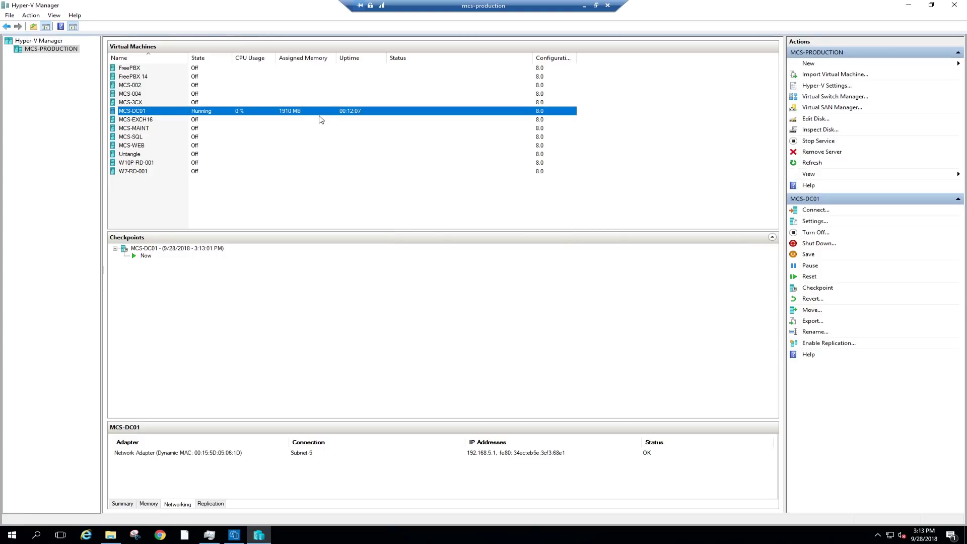